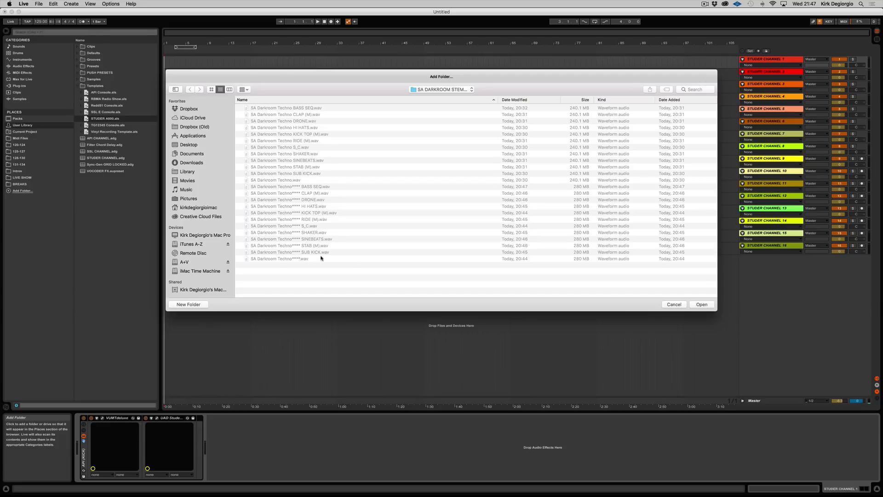
Step: Add the SA DARKROOM STEMS folder to the browser places, show its files and widen the browser
left_click(700, 304)
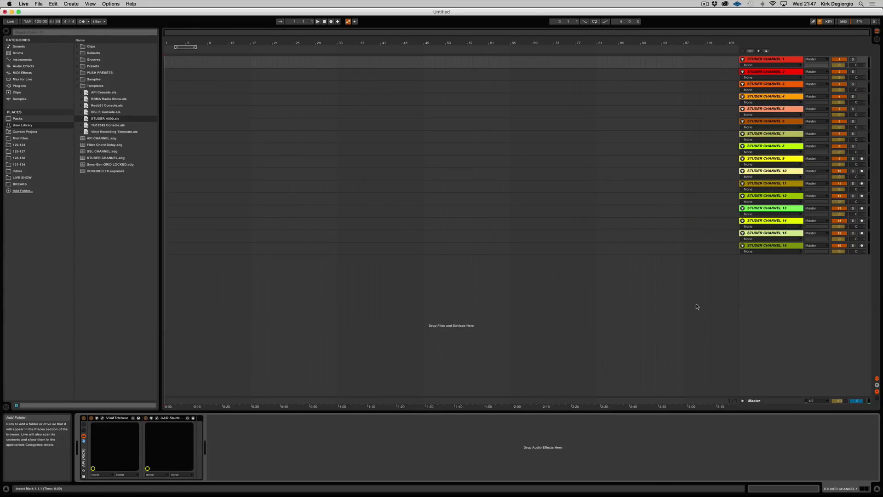
left_click(24, 190)
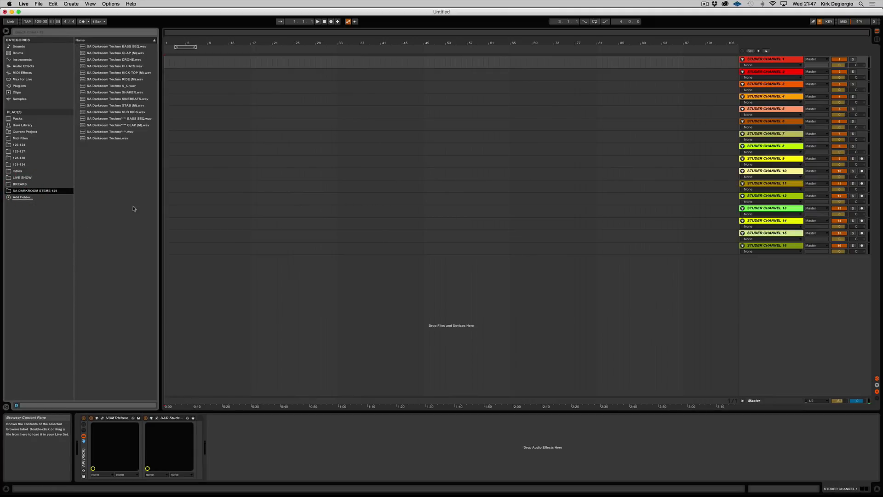
left_click_drag(157, 210, 211, 202)
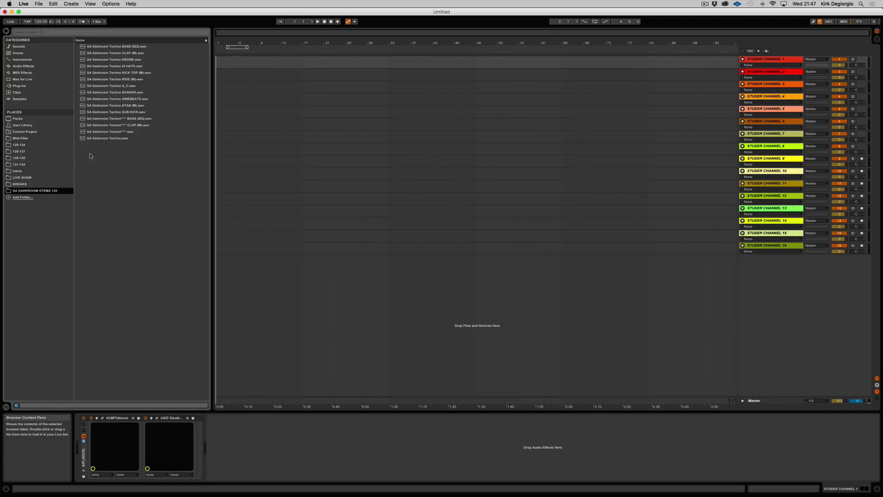
left_click(31, 190)
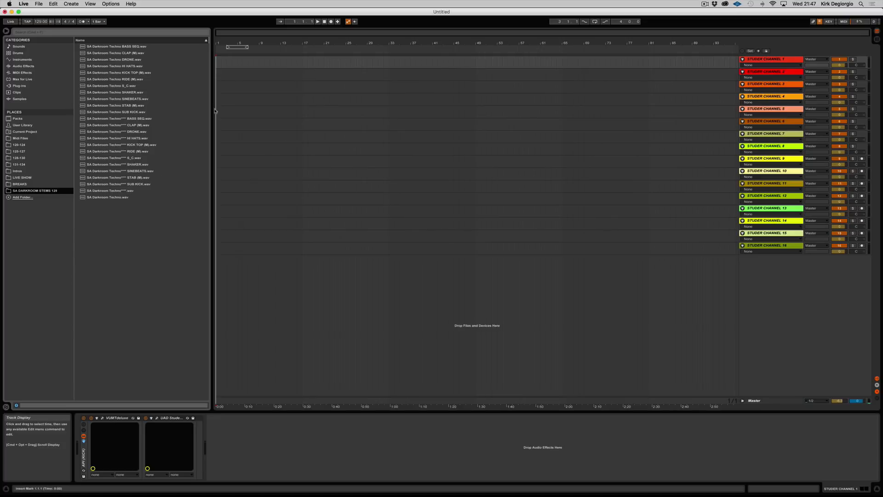
Step: Move the files SA Darkroom Techno**** S_C.wav and SA Darkroom Techno.wav to the trash
right_click(113, 159)
left_click(118, 161)
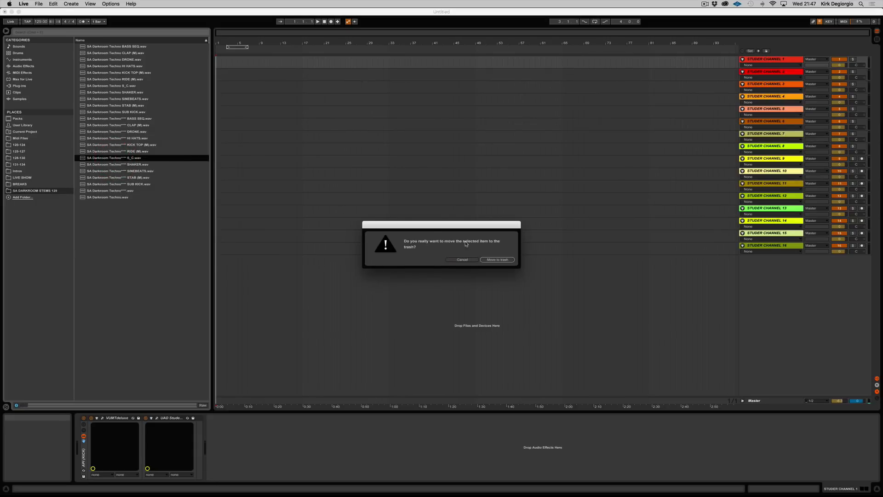
left_click(497, 260)
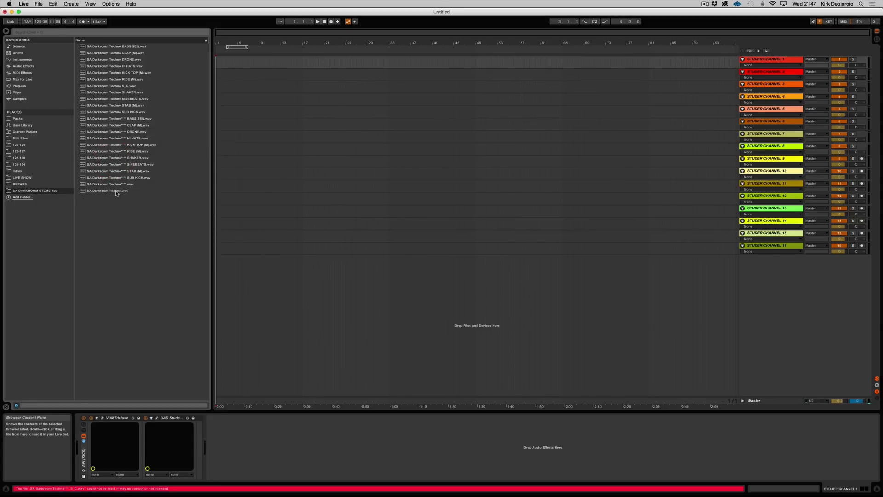
right_click(117, 193)
left_click(121, 195)
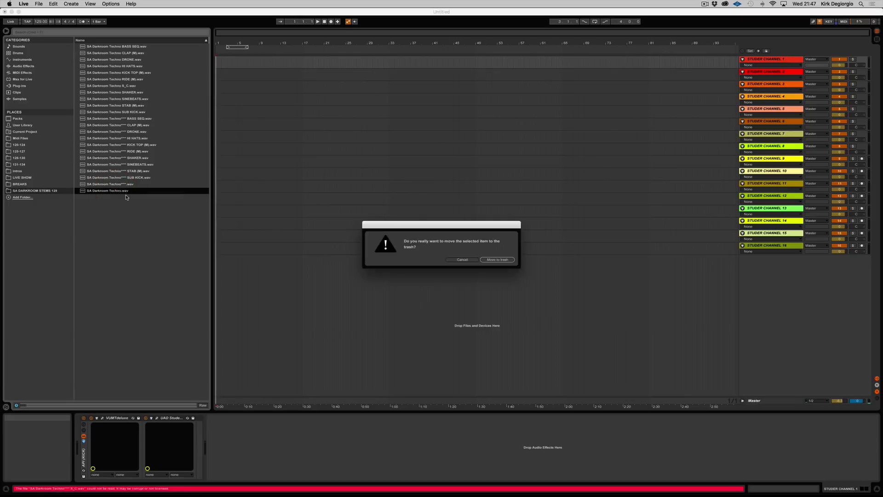
left_click(497, 261)
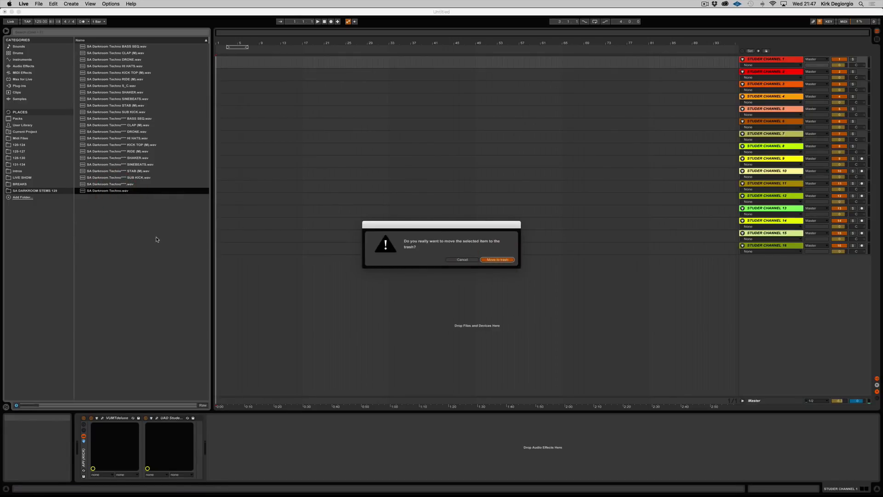
Step: Move the files SA Darkroom Techno****.wav and SA Darkroom Techno S_C.wav to the trash
right_click(126, 184)
left_click(131, 192)
left_click(499, 260)
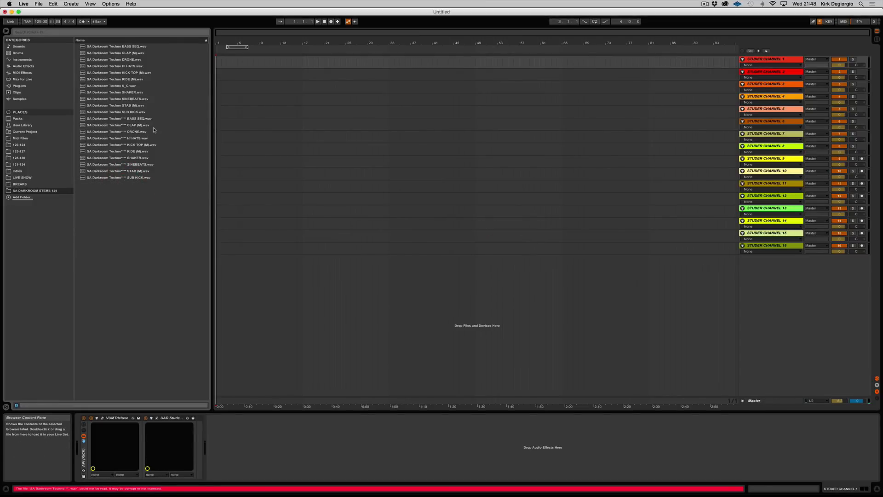
right_click(108, 86)
left_click(113, 94)
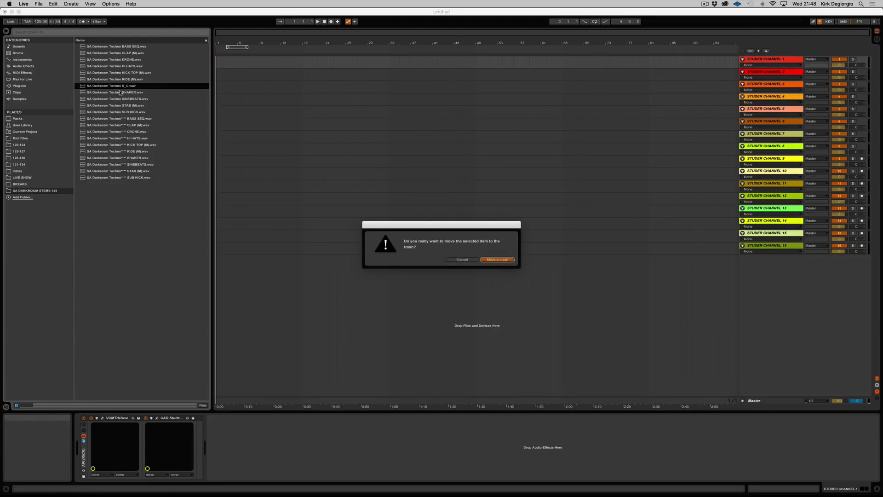
key("Return")
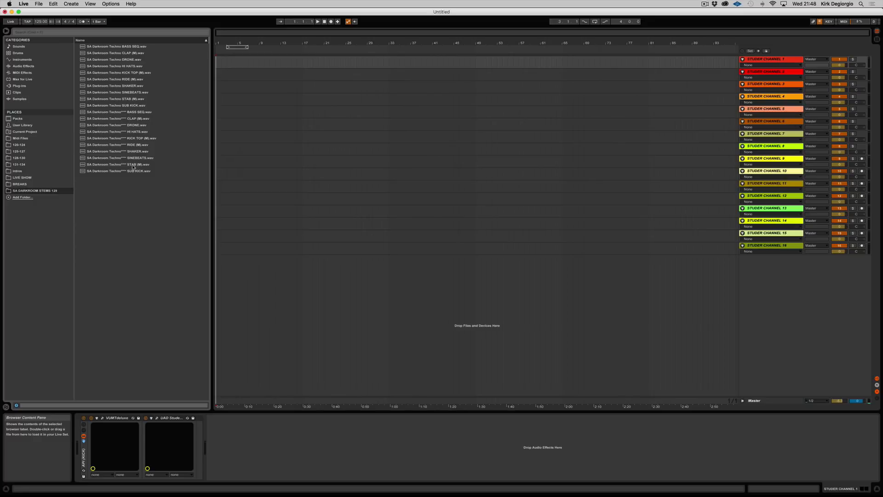
Step: Place the Techno**** KICK TOP (M), SUB KICK and BASS SEQ stems at bar 1 on Studer Channels 1, 2 and 3
left_click(40, 190)
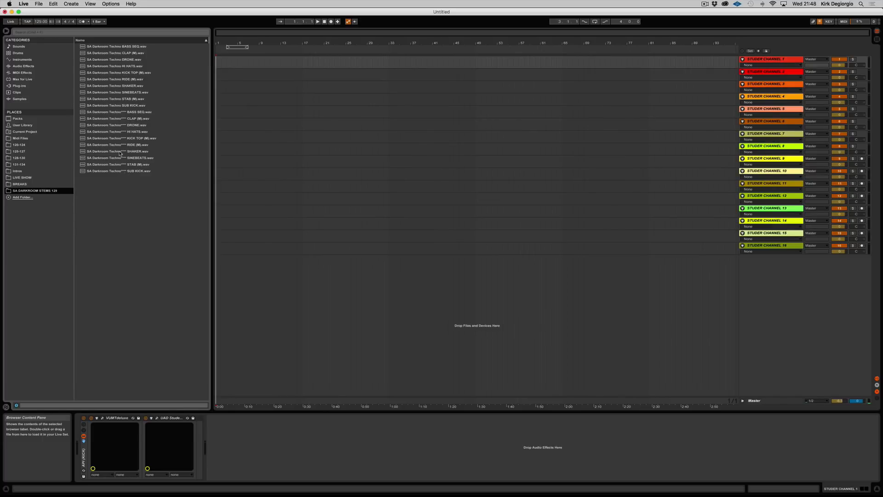
left_click_drag(82, 140, 219, 63)
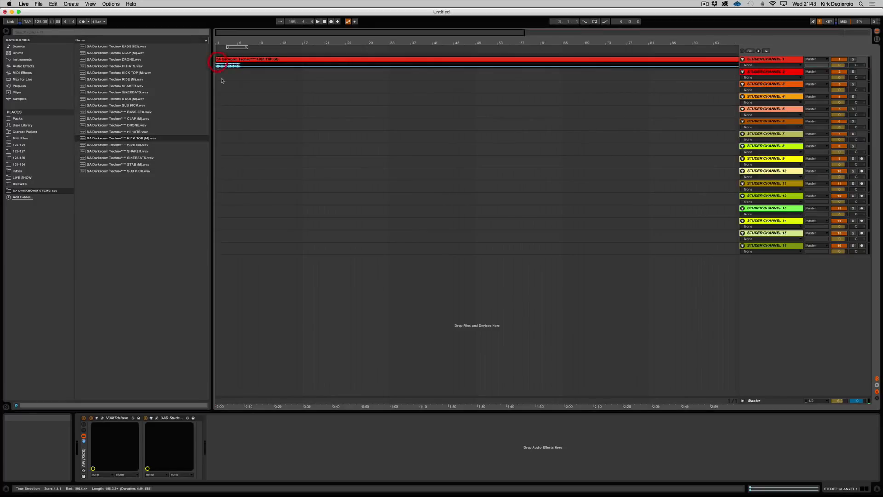
left_click(84, 171)
left_click_drag(85, 172, 218, 75)
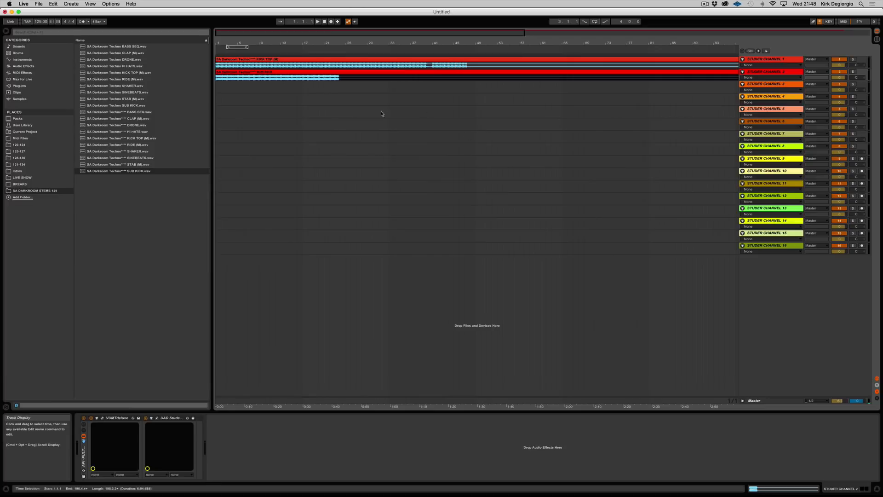
left_click_drag(84, 112, 217, 91)
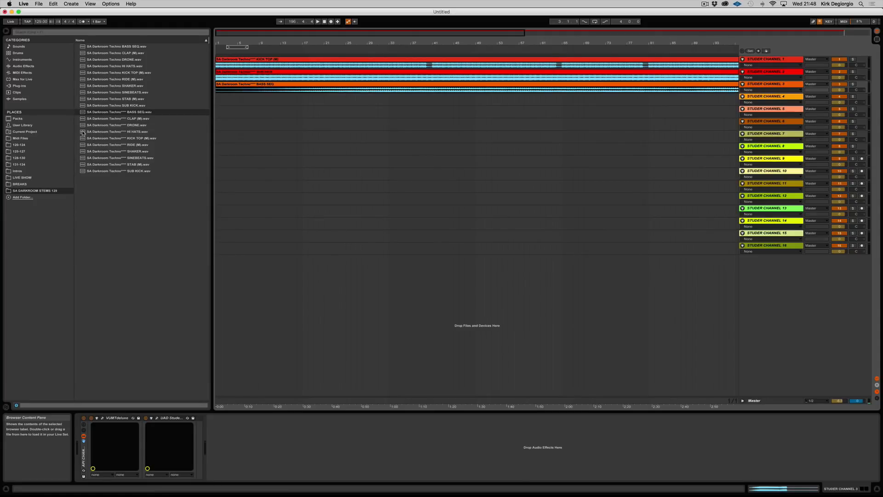
Step: Place the Techno**** HI HATS, CLAP (M), SHAKER and RIDE (M) stems at bar 1 on Studer Channels 4 to 7
left_click_drag(83, 133, 217, 98)
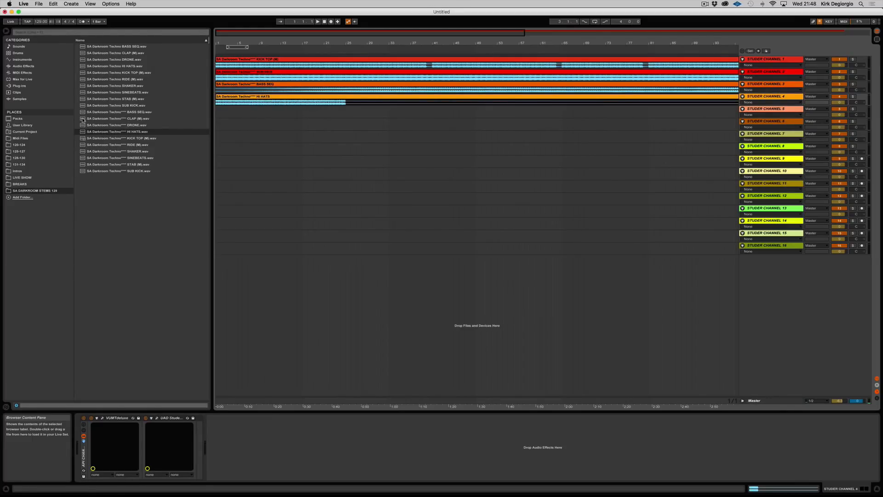
left_click_drag(83, 120, 216, 110)
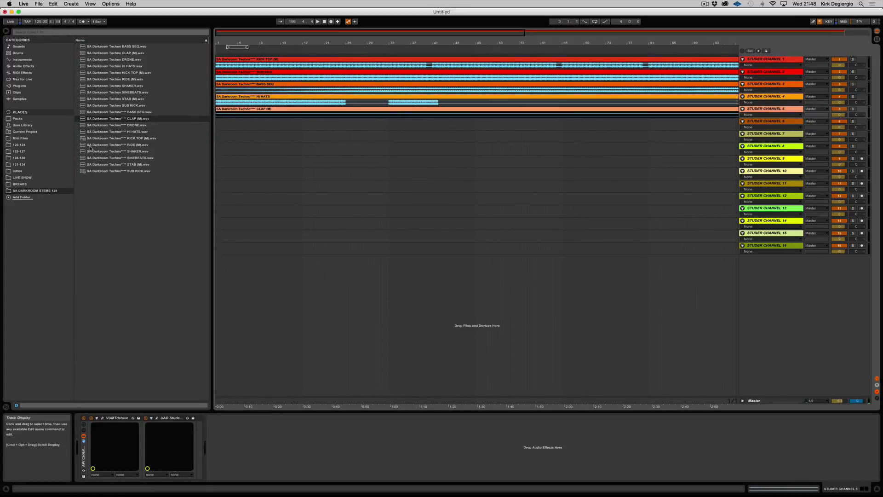
left_click_drag(87, 151, 216, 125)
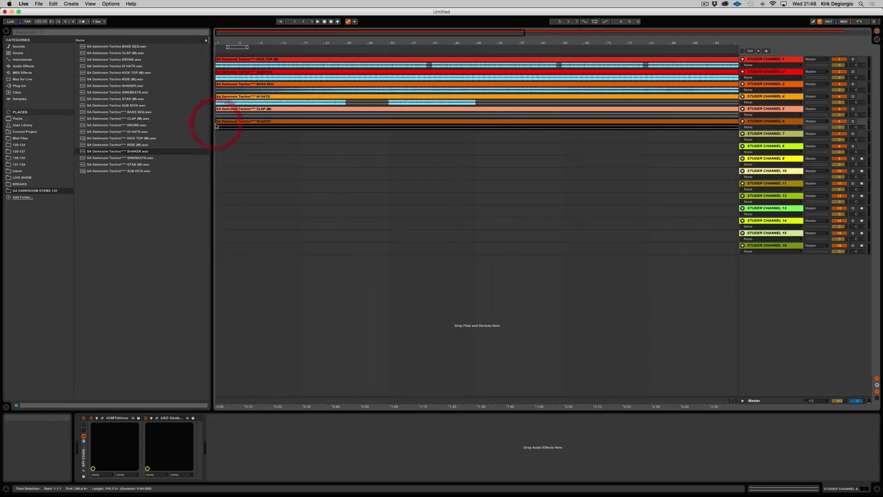
left_click_drag(95, 146, 216, 133)
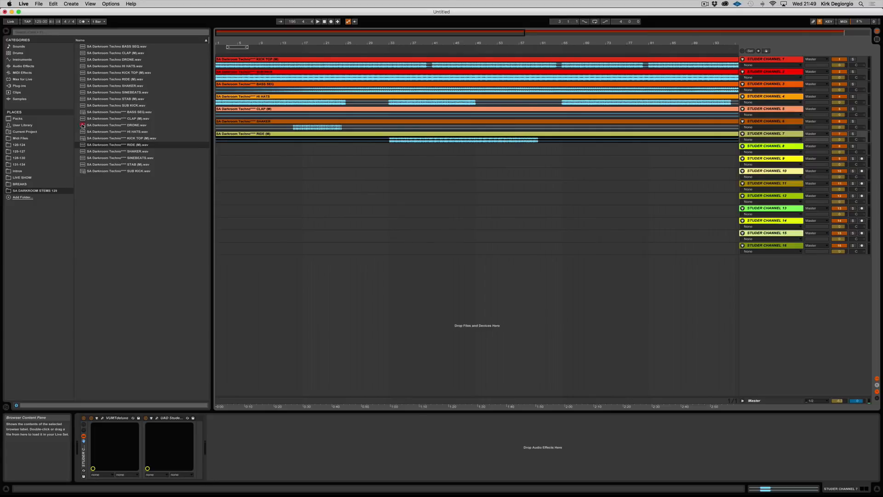
Step: Place the Techno**** DRONE, STAB (M) and SINEBEATS stems at bar 1 on Studer Channels 8, 9 and 10
left_click_drag(83, 125, 217, 147)
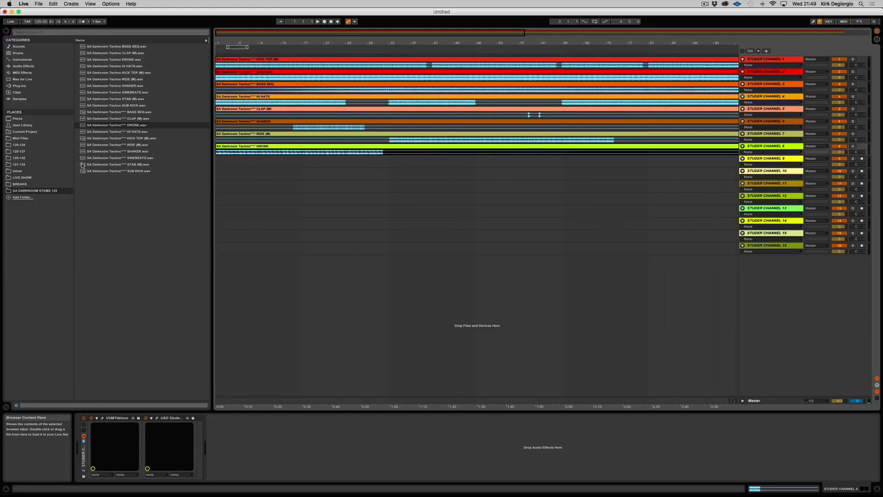
left_click_drag(83, 165, 218, 159)
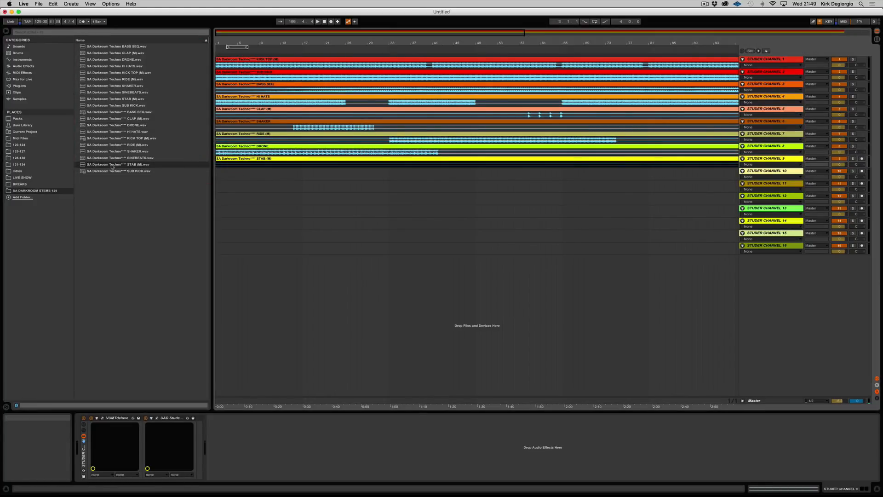
left_click_drag(87, 157, 218, 175)
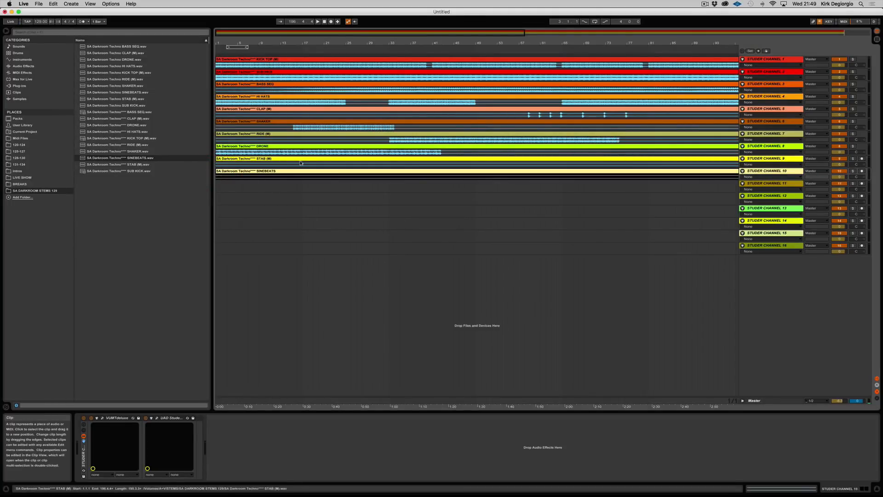
double_click(394, 43)
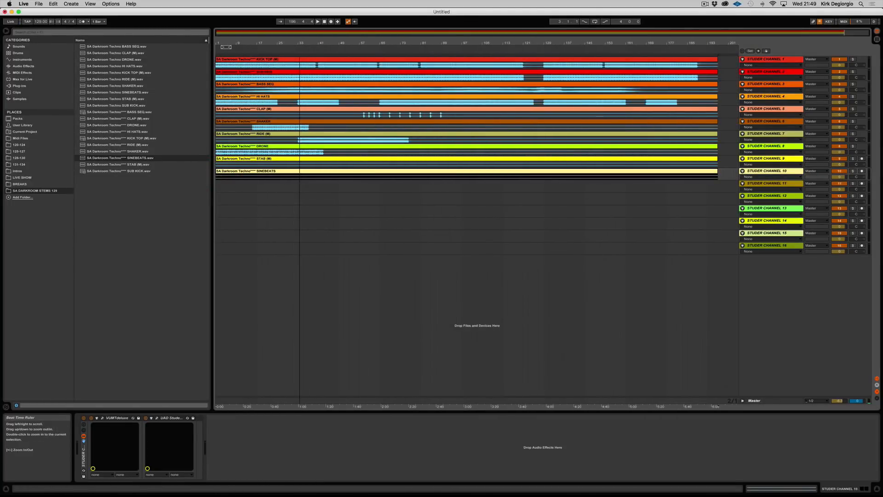
Step: Open the UAD Studer A800 plug-in on Studer Channel 1 and expose its inner calibration controls
left_click(758, 60)
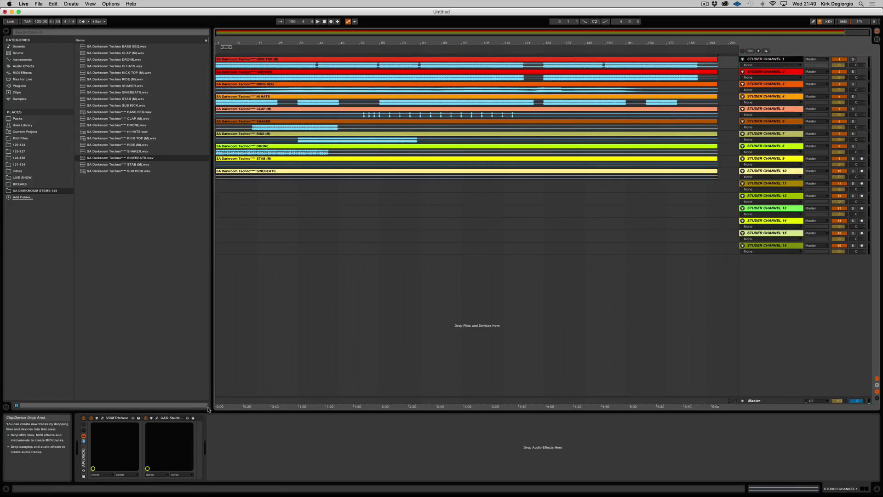
left_click(157, 418)
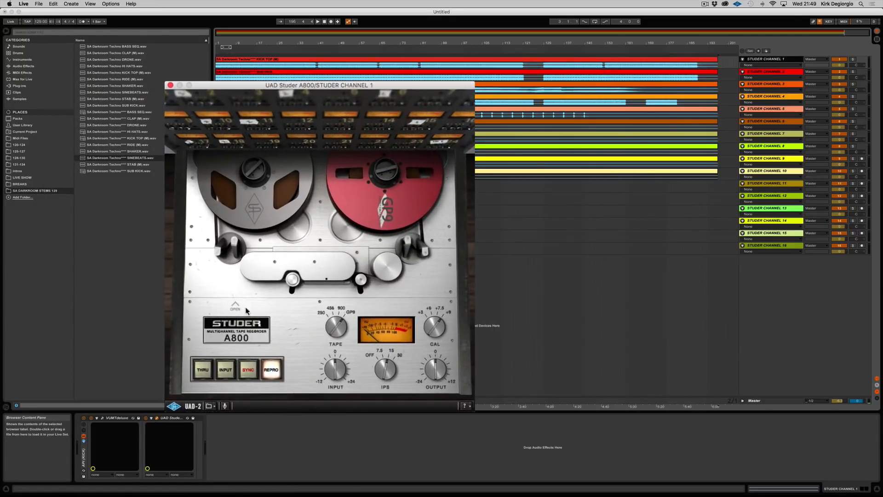
left_click(235, 306)
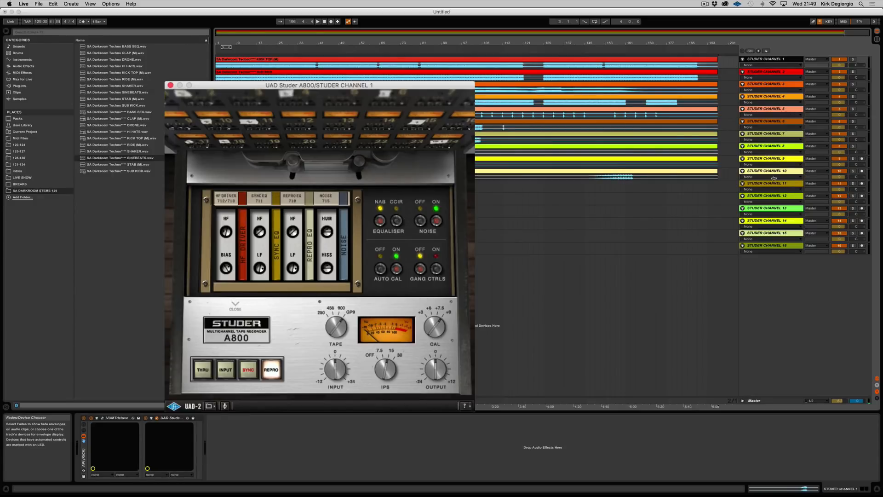
Step: Delete the unused tracks Studer Channel 11 through Studer Channel 16
left_click(769, 246)
left_click(765, 184, "shift")
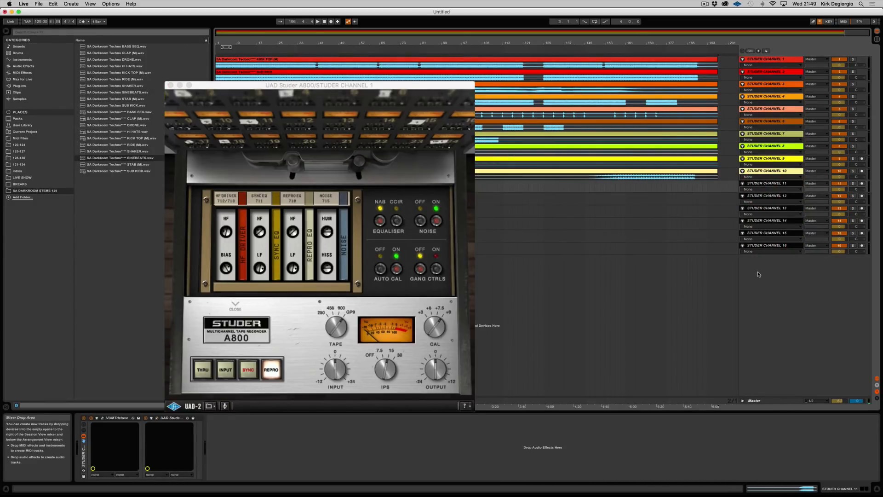
key("Delete")
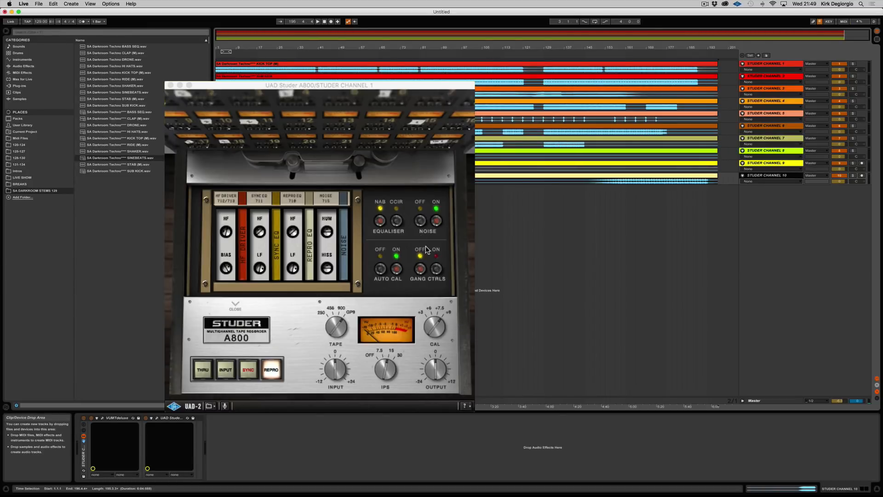
Step: Set the Studer A800's gang controls to on and its noise to off, then close the inner control section
left_click(436, 270)
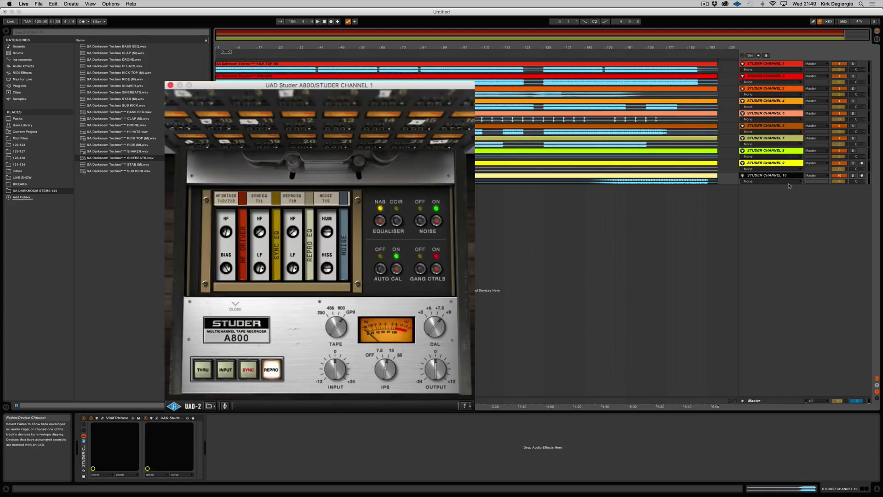
left_click(420, 222)
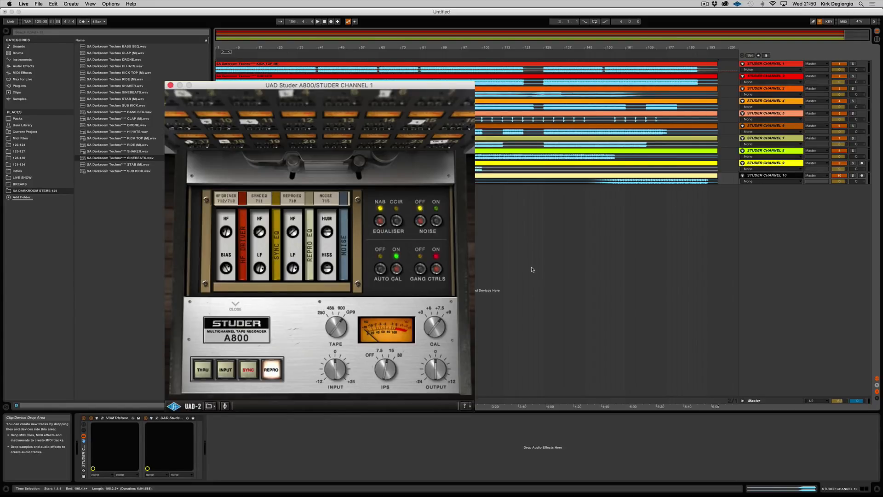
left_click(235, 305)
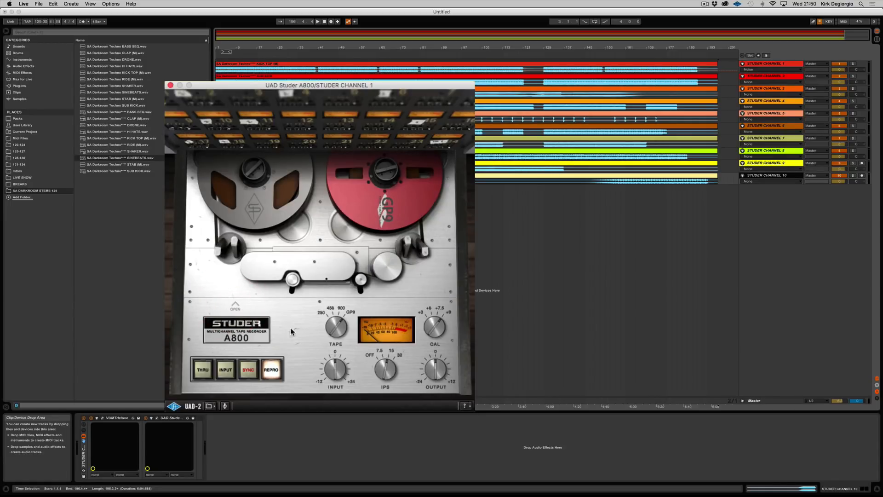
Step: Browse the Studer A800 presets, including the ULTRALINEAR Presets (by Tape Type) folder, without loading any, and move the plug-in window below the tracks
left_click(210, 405)
left_click(247, 355)
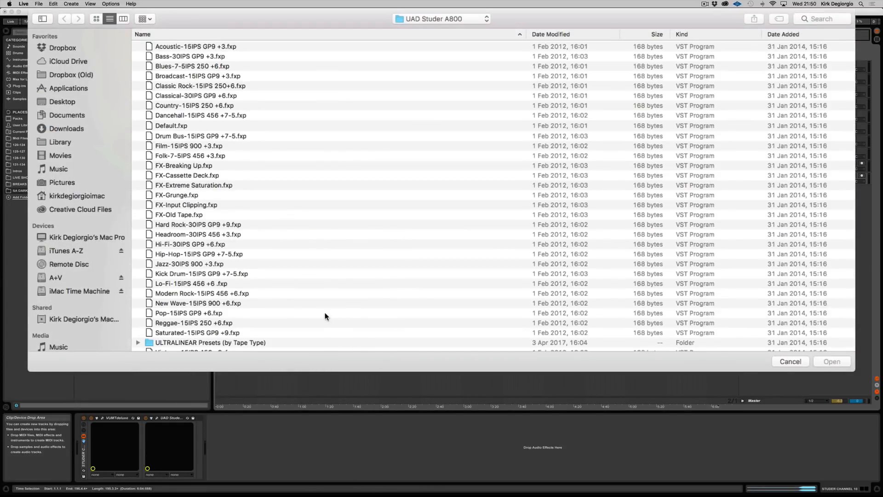
scroll(324, 312, "down", 2)
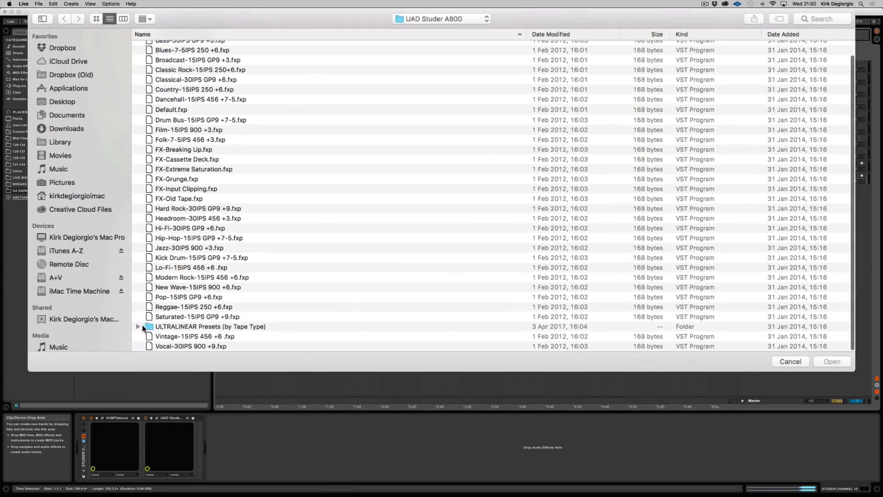
double_click(143, 326)
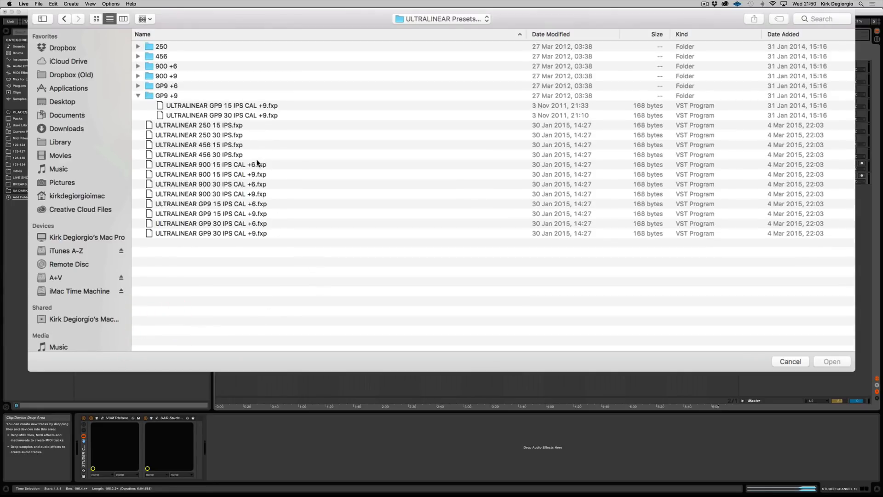
left_click(789, 362)
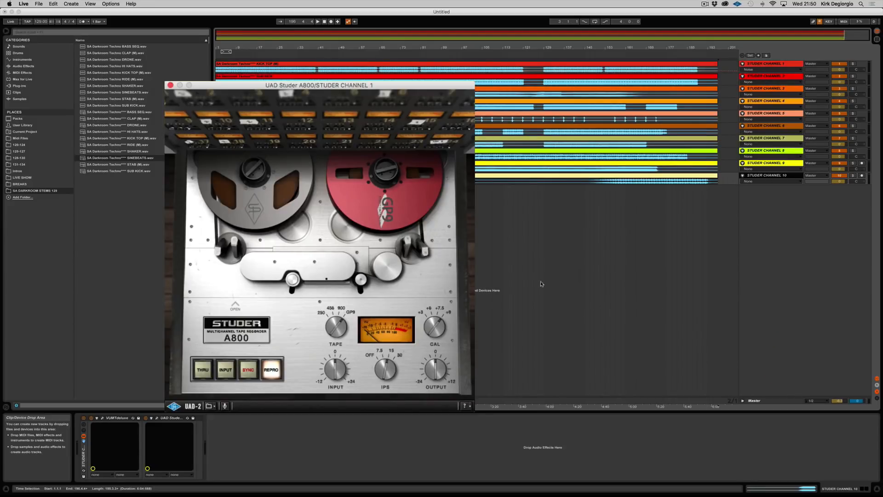
left_click_drag(314, 85, 450, 141)
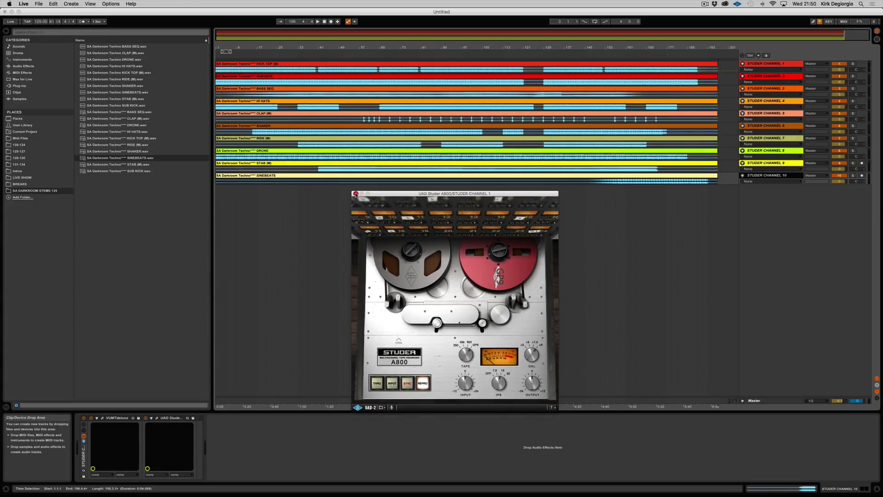
Step: Close the Studer A800 window, mute Studer Channels 2 through 10, and reselect Studer Channel 1
left_click(356, 193)
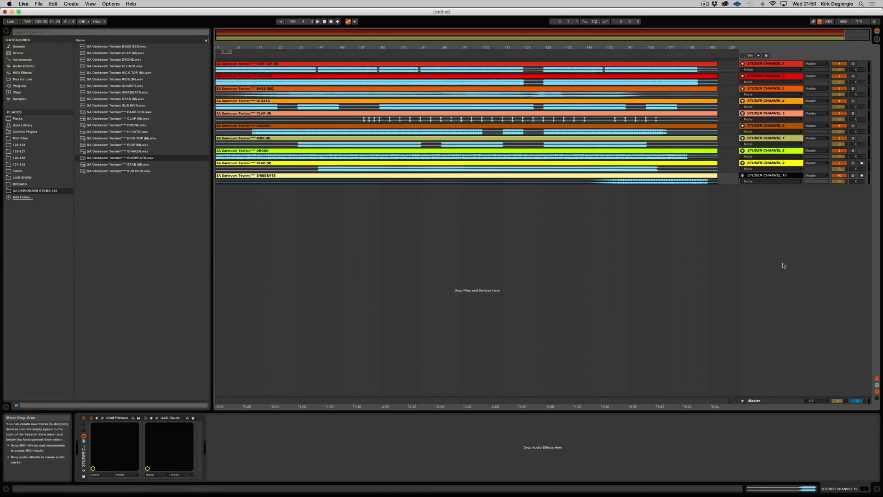
left_click(767, 64)
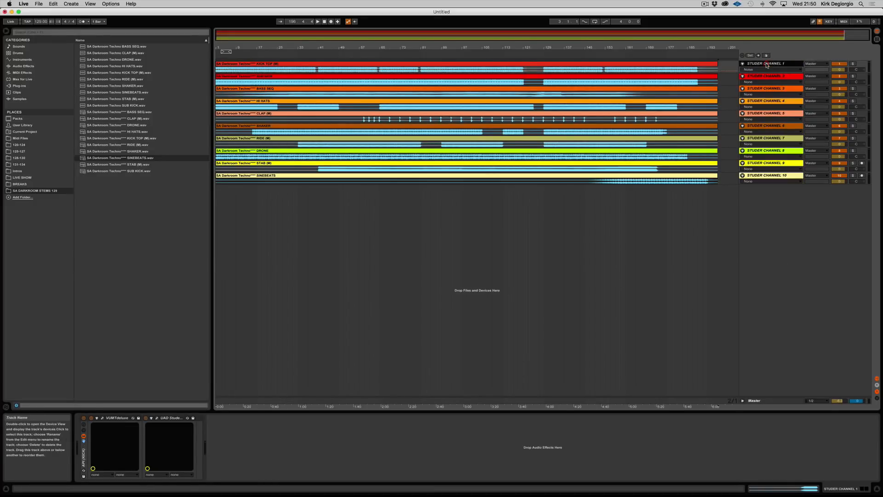
left_click(773, 175)
left_click(773, 76, "shift")
left_click(839, 76)
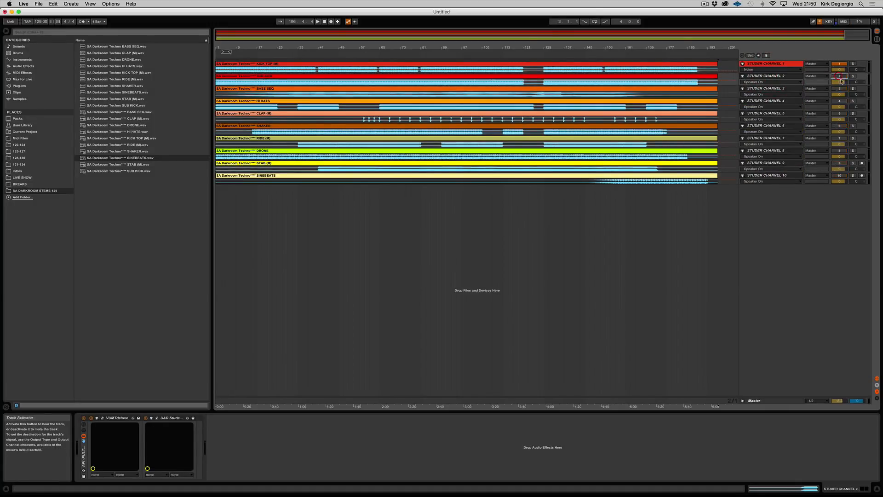
left_click(782, 63)
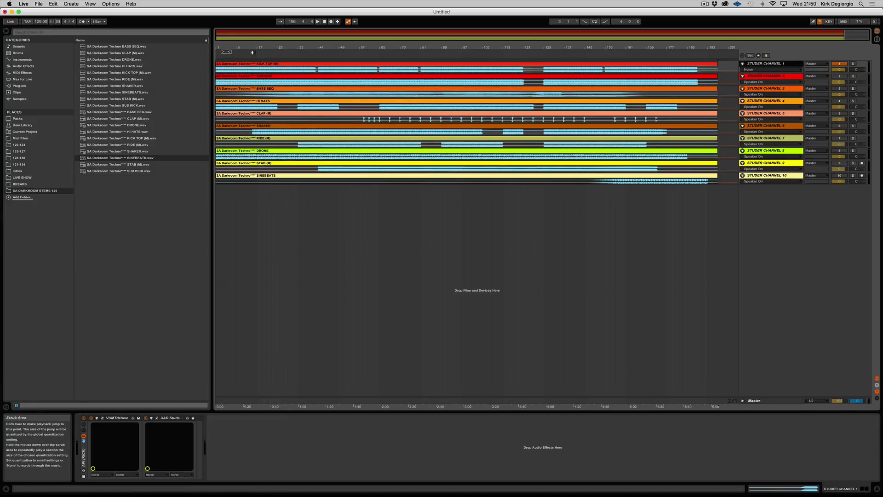
Step: Start playback near the beginning of the arrangement and turn off the gang controls in Channel 1's Studer A800, closing its inner section
left_click(252, 52)
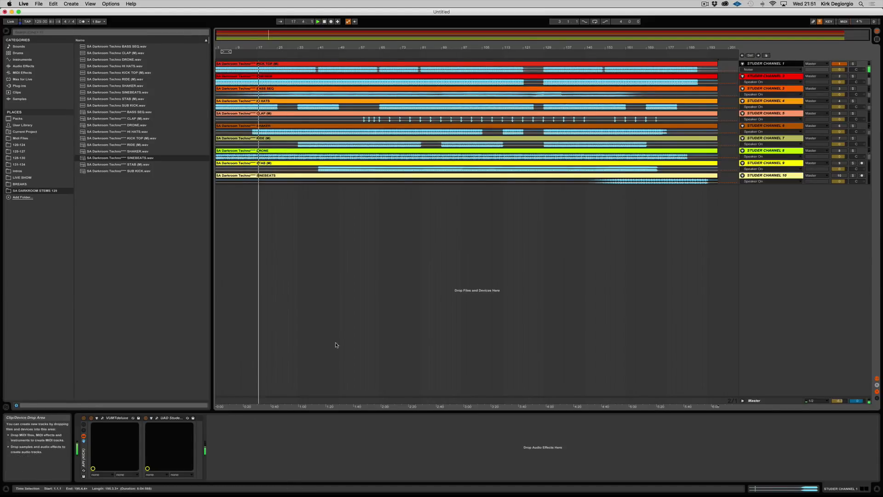
left_click(157, 419)
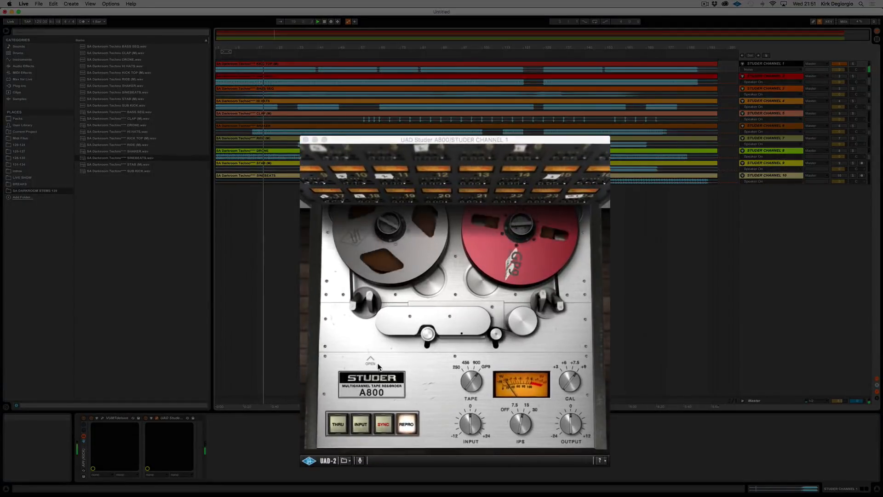
left_click(371, 360)
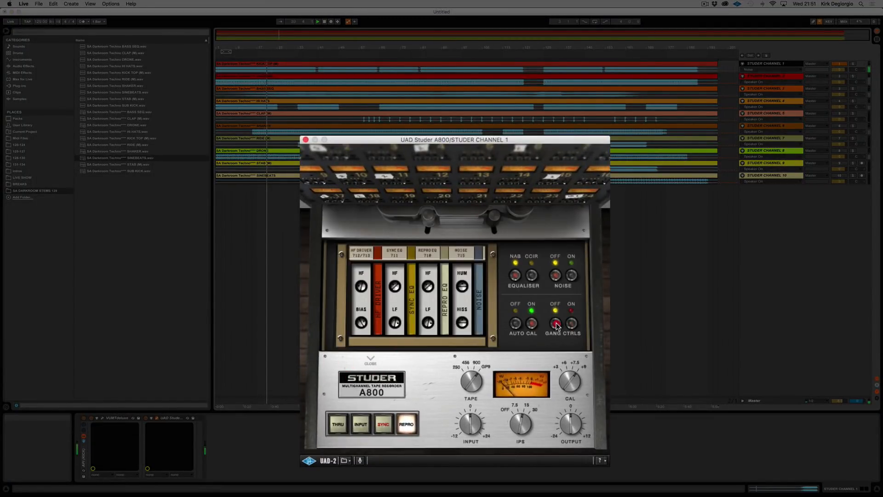
left_click(555, 323)
left_click(373, 361)
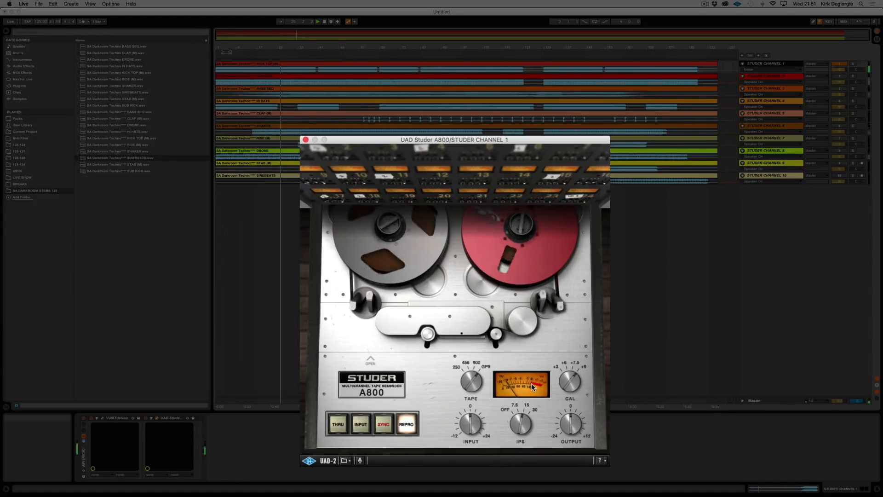
Step: Open the VUMT meter alongside Channel 1's Studer A800, adjust the tape machine's input level, and close both plug-ins
left_click(92, 417)
left_click_drag(432, 193, 505, 182)
left_click(264, 84)
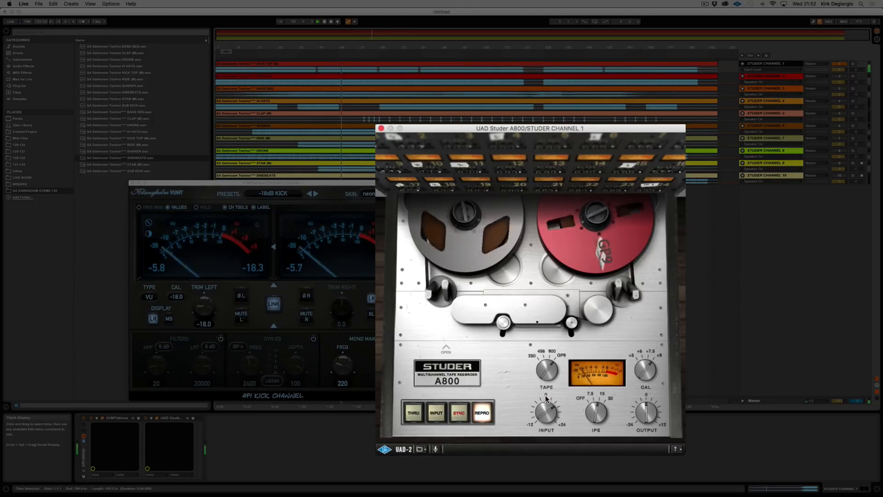
left_click(545, 396)
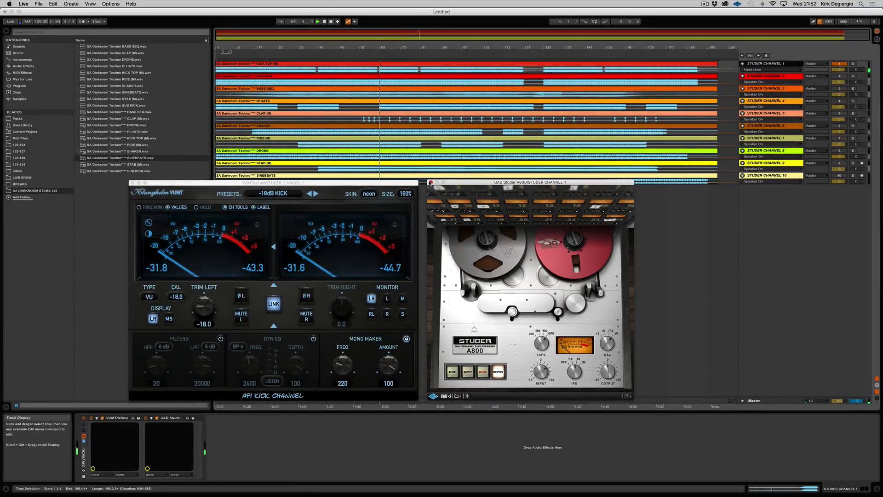
left_click(424, 182)
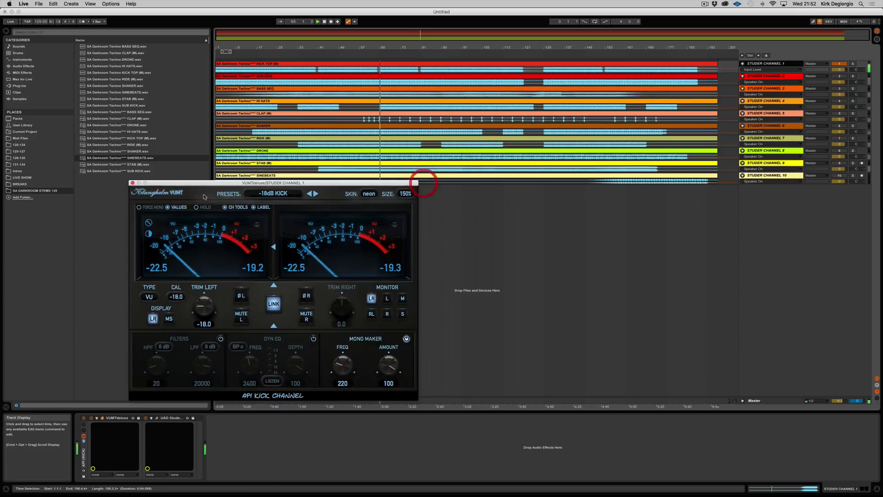
left_click(132, 183)
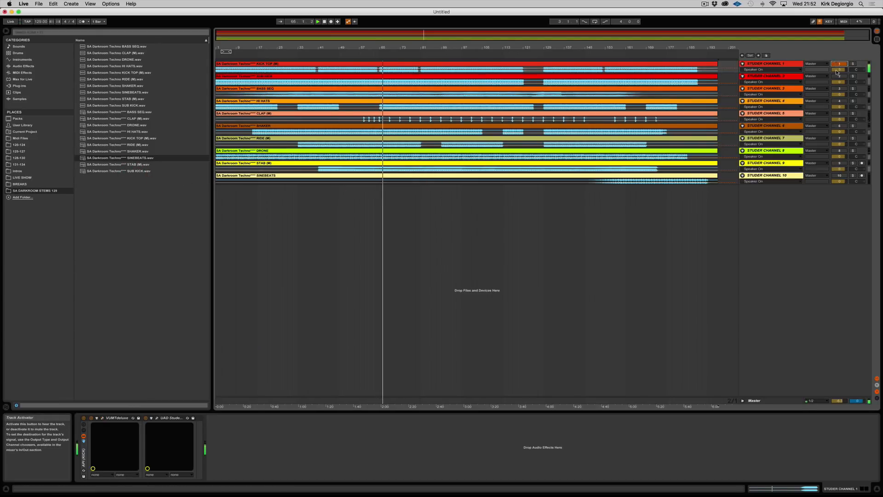
Step: Make Studer Channel 2 the only active track, adjust its Studer A800 input level, and close the plug-in
left_click(837, 76)
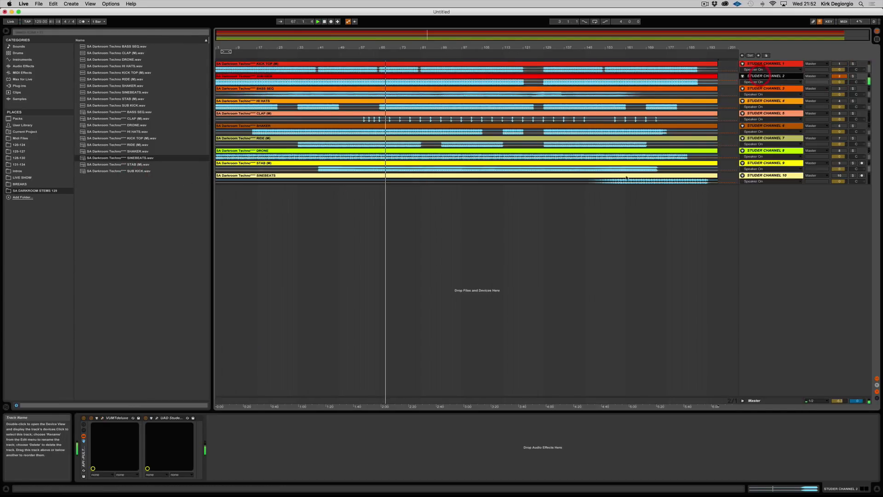
left_click(157, 418)
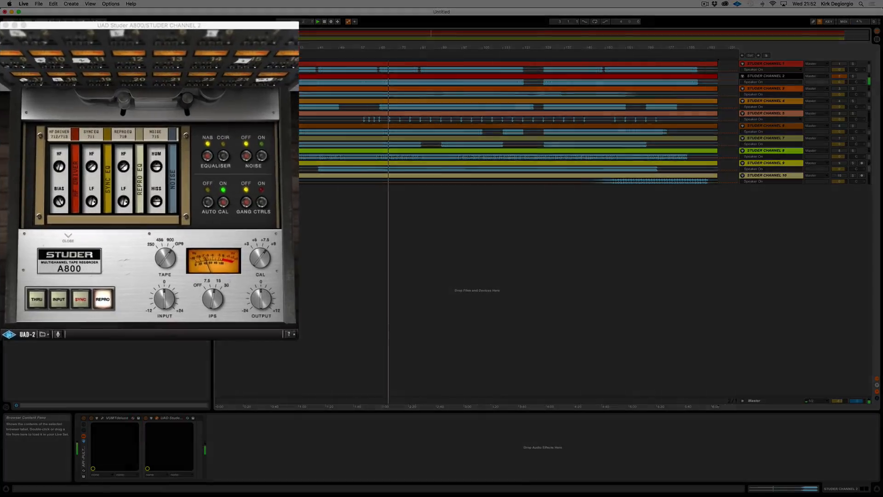
left_click_drag(186, 24, 477, 165)
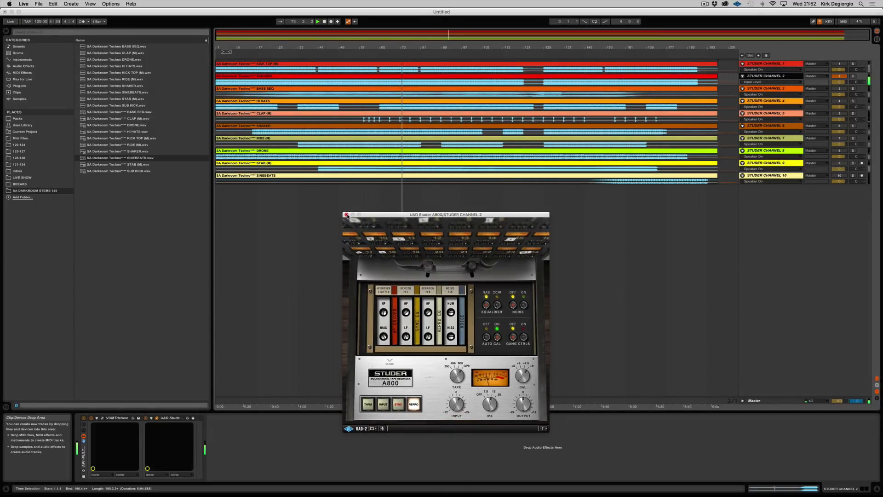
left_click(347, 215)
Step: Make Studer Channel 3 the only active track and open its Studer A800 with the inner control section closed
left_click(840, 76)
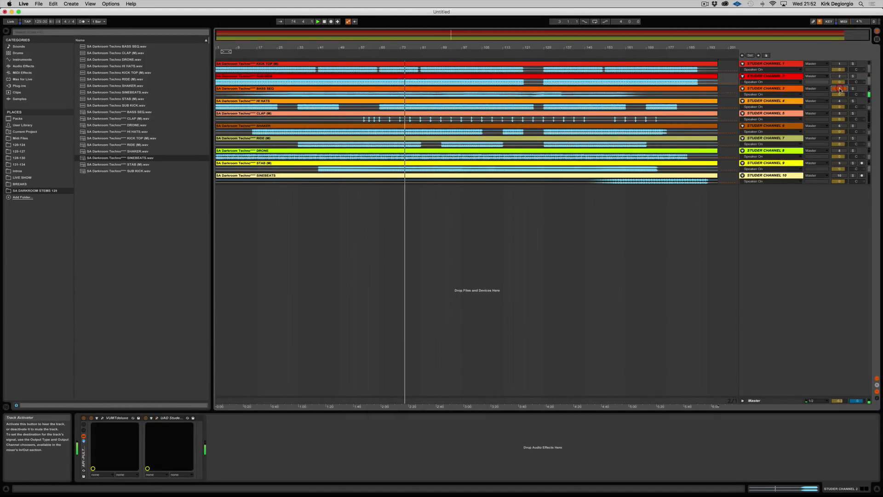
left_click(765, 90)
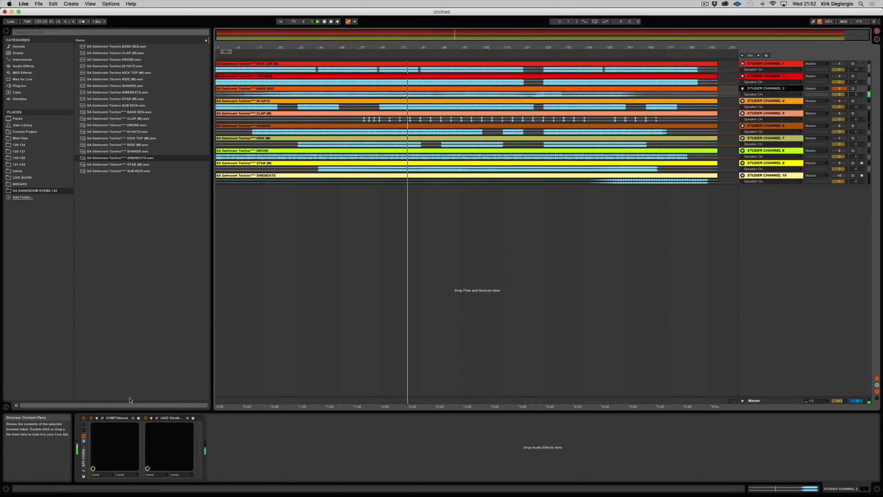
left_click(157, 418)
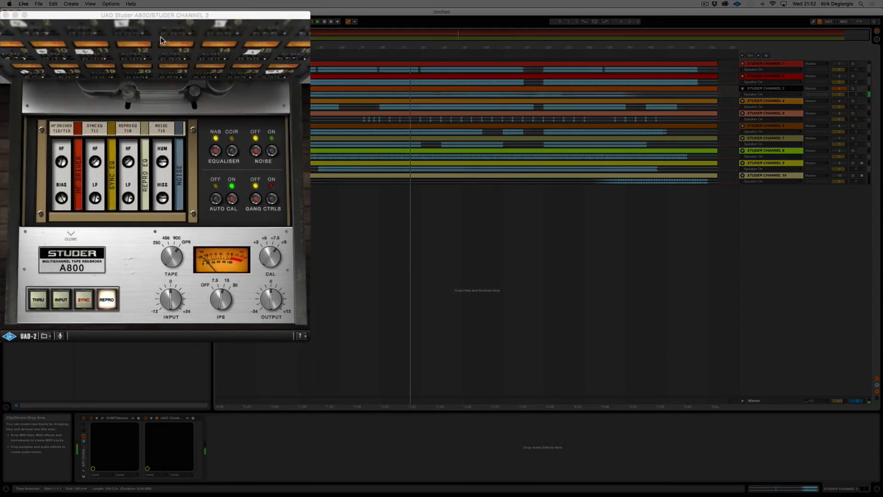
left_click_drag(165, 13, 512, 168)
left_click(417, 390)
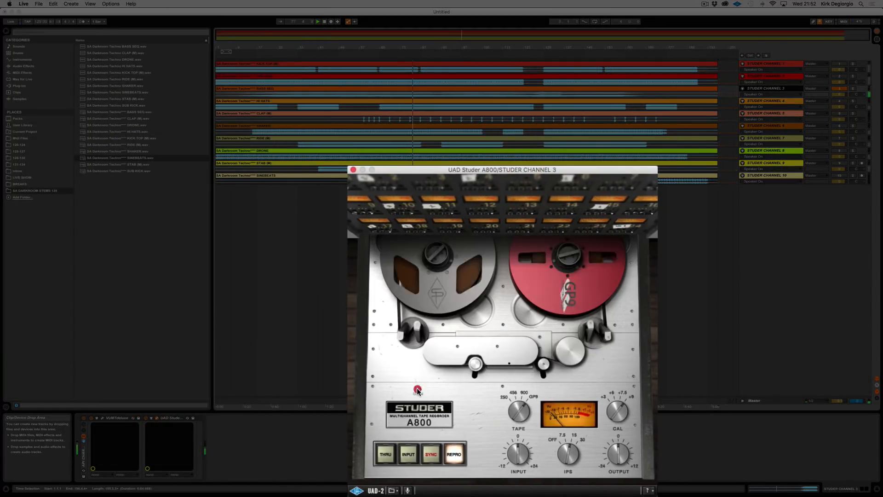
Step: Raise the input level above 0 on Channel 3's Studer A800 and close the plug-in
left_click(516, 443)
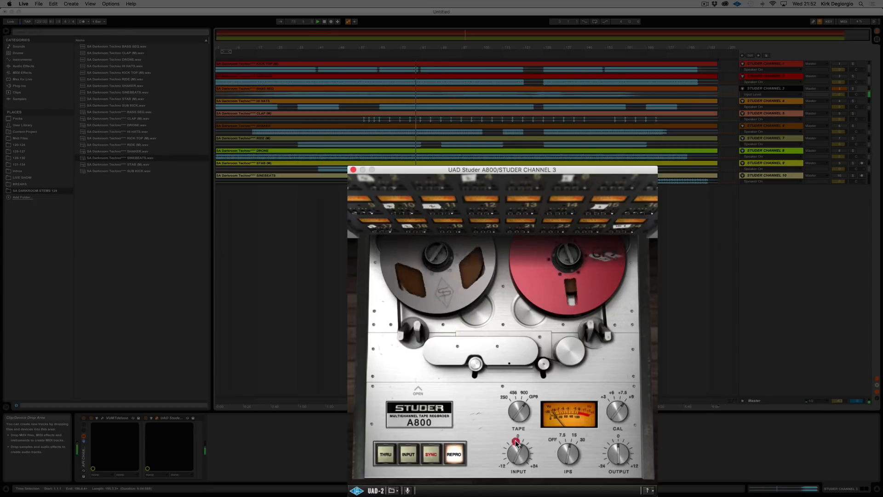
left_click_drag(515, 442, 517, 426)
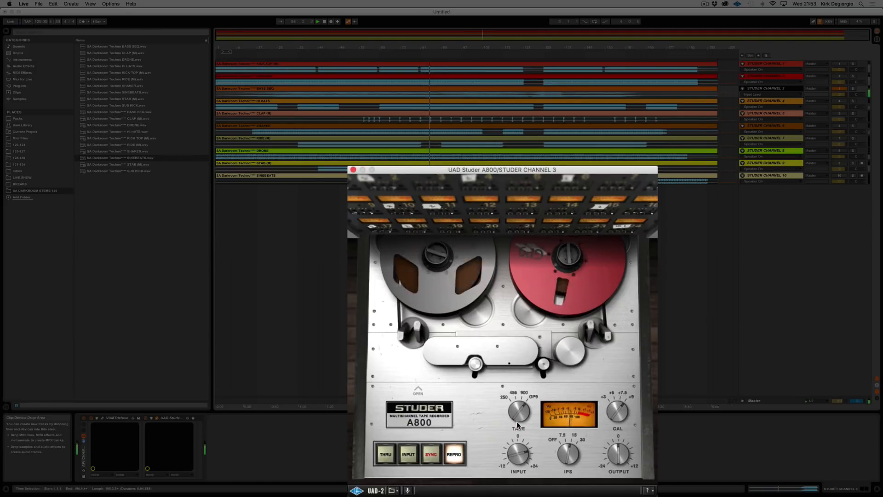
left_click(517, 420)
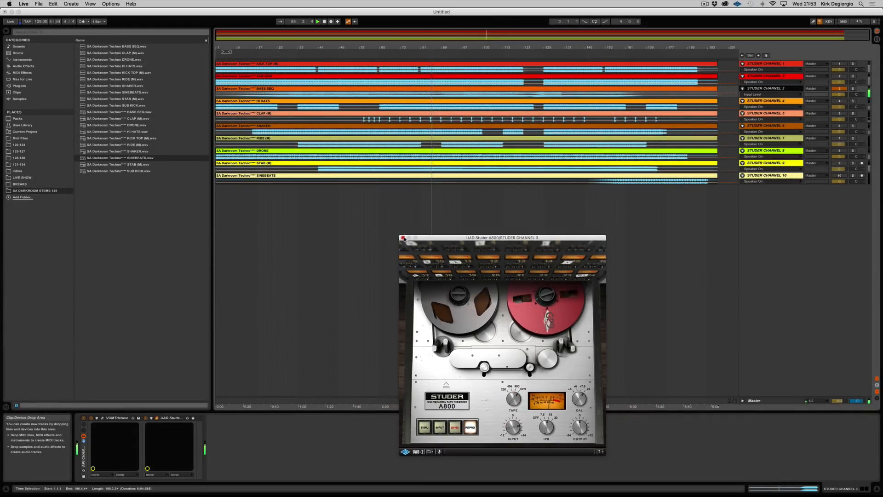
left_click(403, 238)
Step: Make Studer Channel 4 the only active track, play from around bar 81, and open its Studer A800 with the inner section closed
left_click(840, 101)
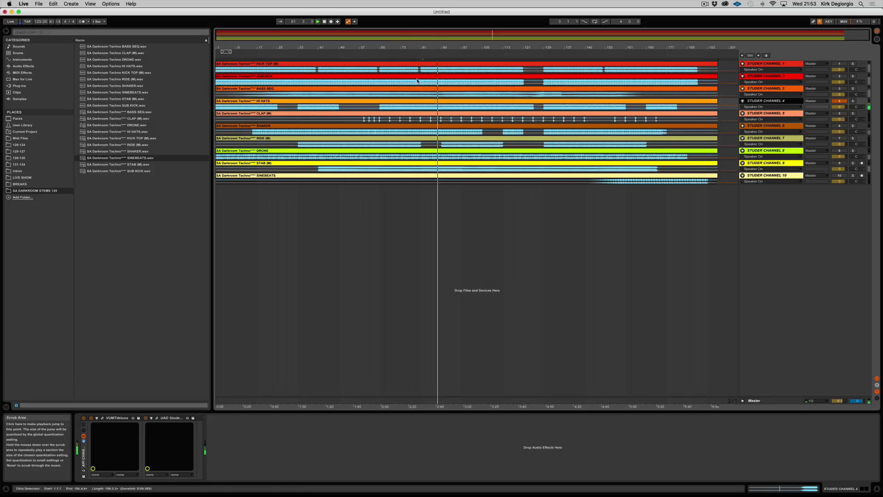
left_click(421, 53)
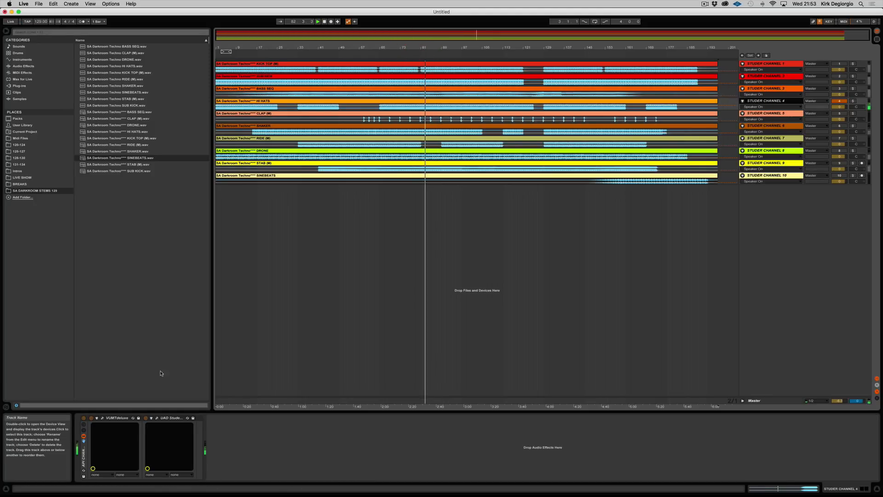
left_click(157, 418)
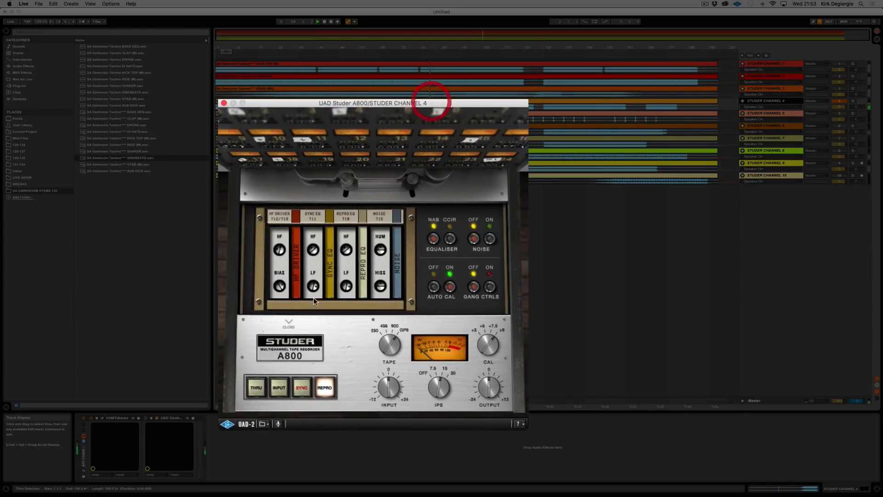
left_click(289, 321)
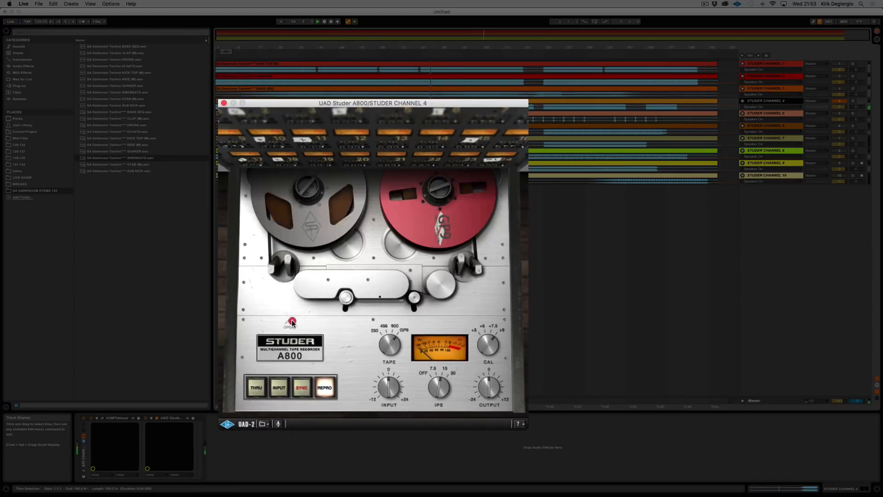
Step: Raise the input level on Channel 4's Studer A800 toward its +24 maximum and turn up the system volume
left_click(390, 371)
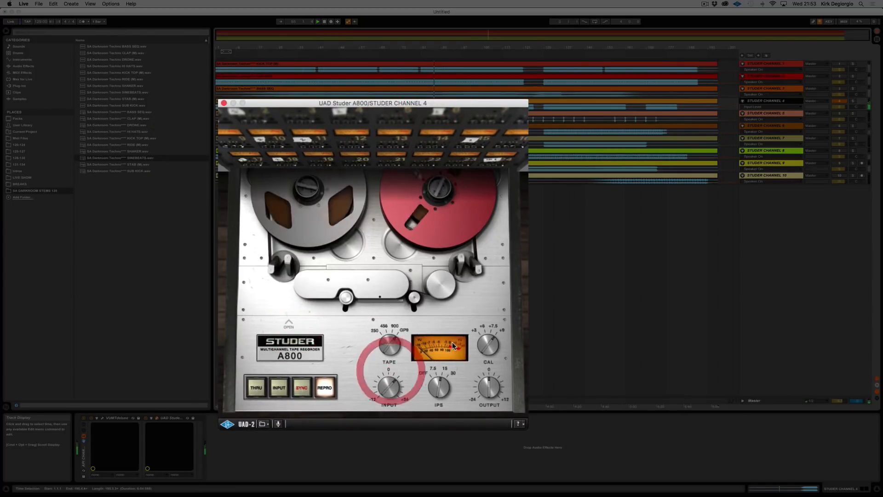
left_click(387, 384)
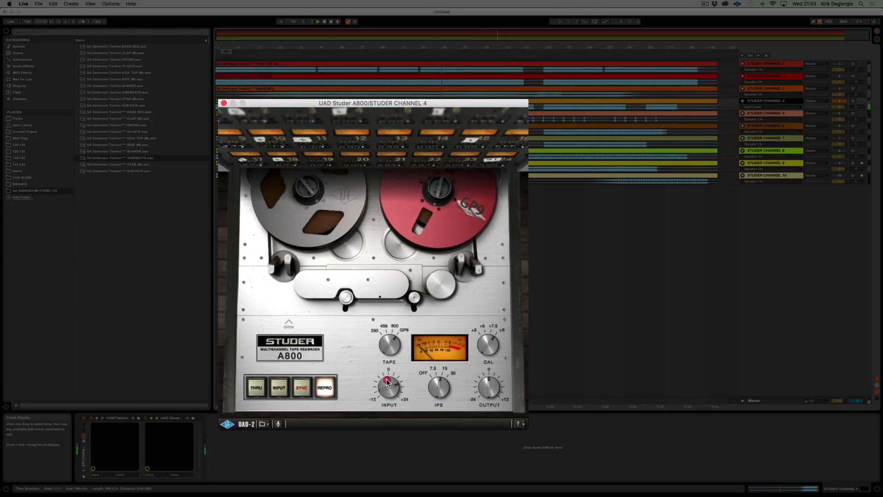
left_click_drag(387, 380, 387, 373)
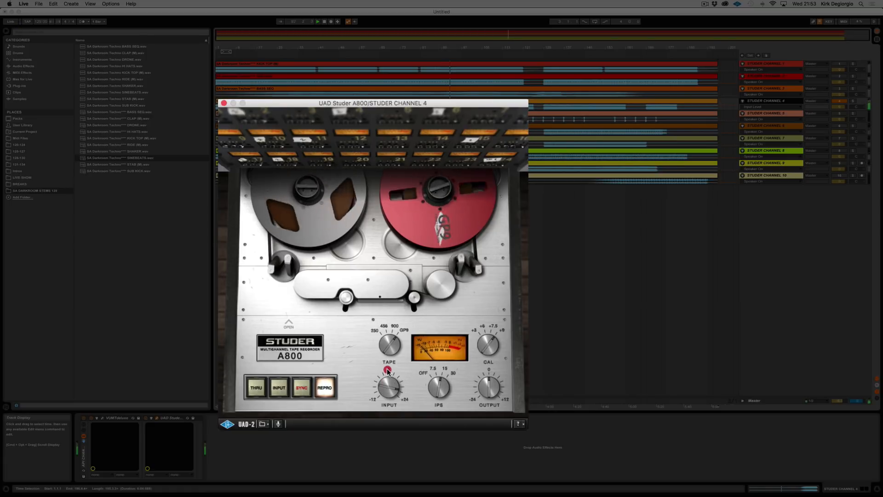
key("XF86AudioRaiseVolume")
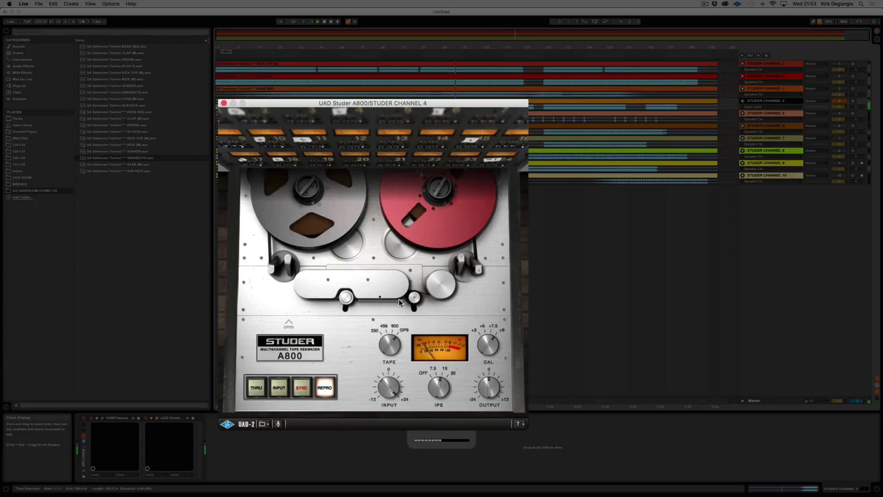
left_click(387, 370)
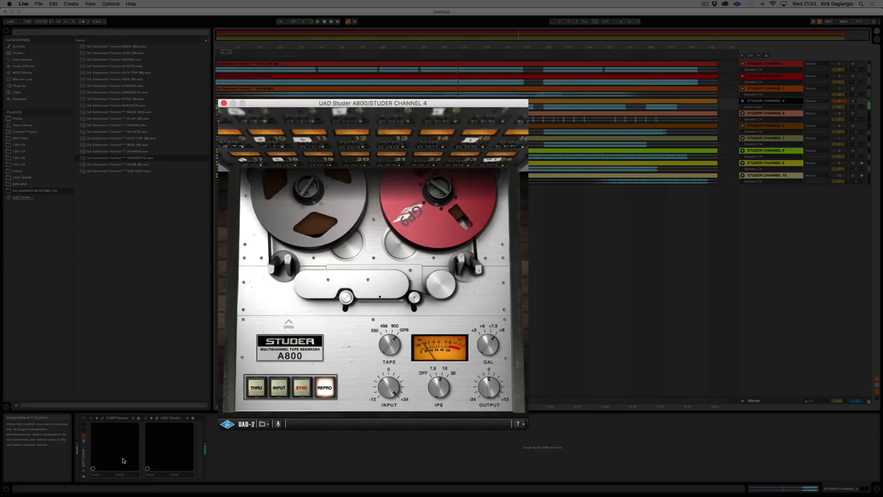
Step: Open VUMTdeluxe on Studer Channel 4, raise its linked trim to about -11 dB, and close both of the channel's plug-ins
left_click(96, 418)
left_click_drag(313, 69, 119, 92)
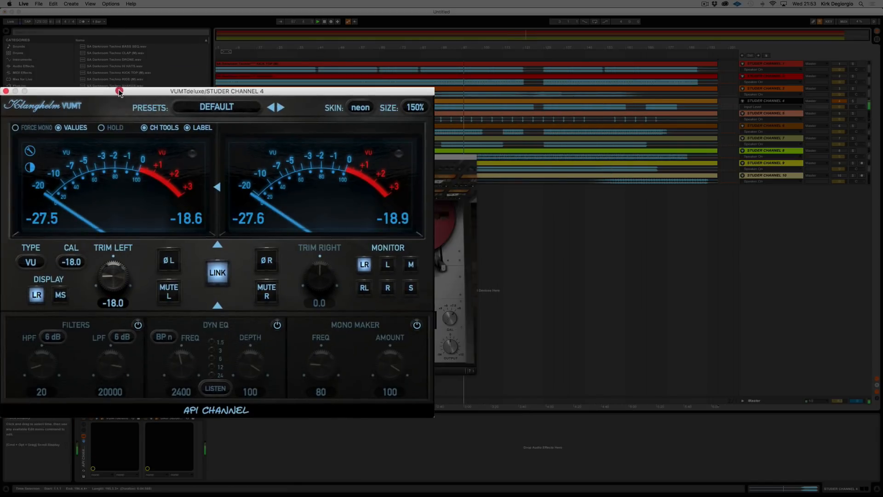
left_click(296, 103)
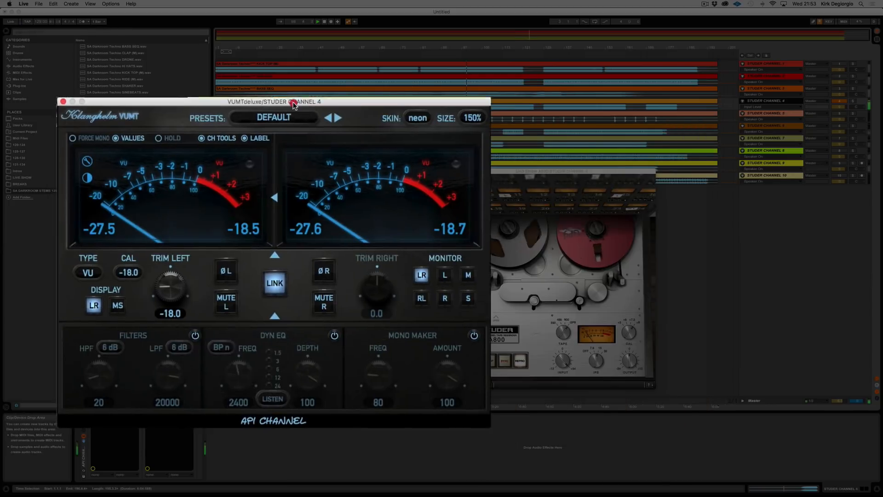
left_click_drag(173, 289, 176, 250)
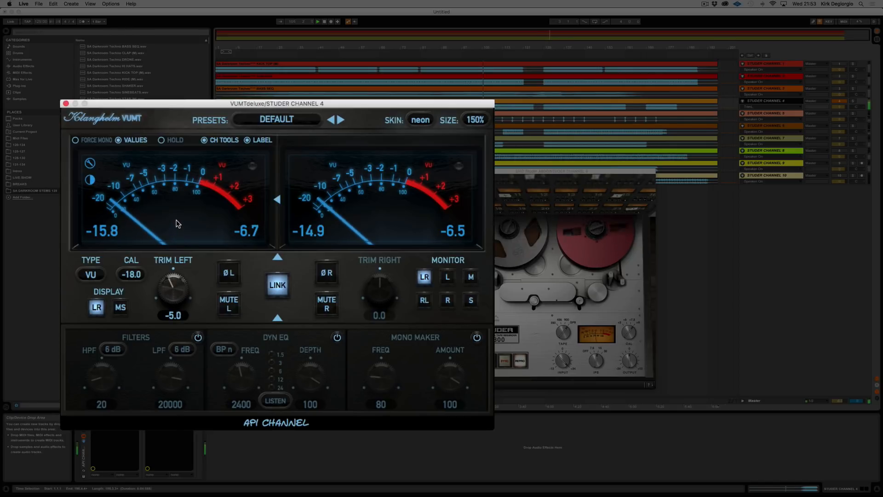
left_click(176, 235)
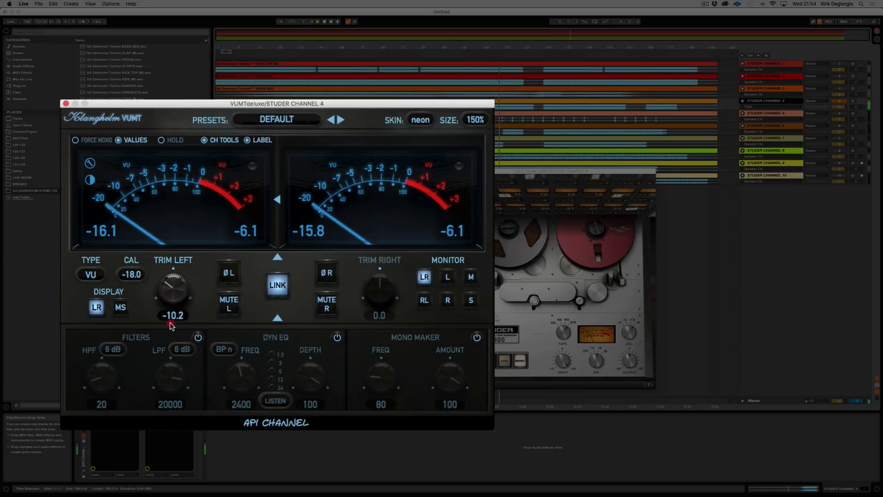
left_click_drag(170, 322, 171, 321)
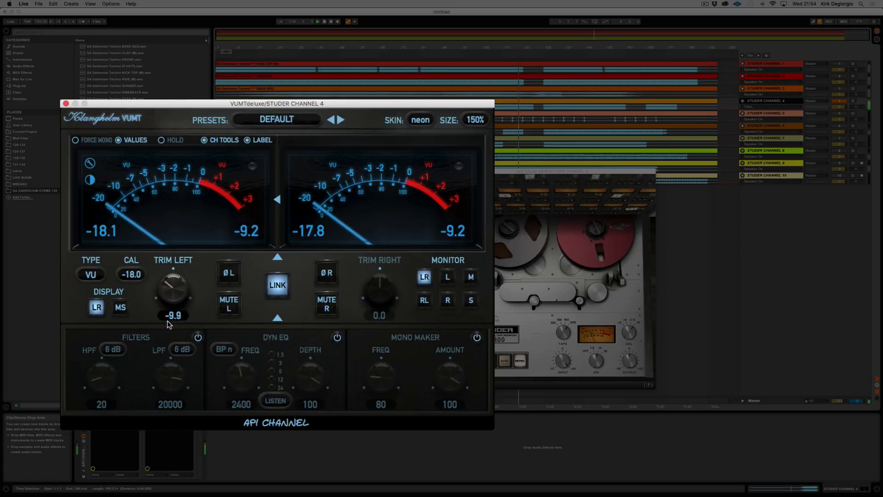
left_click_drag(167, 327, 168, 334)
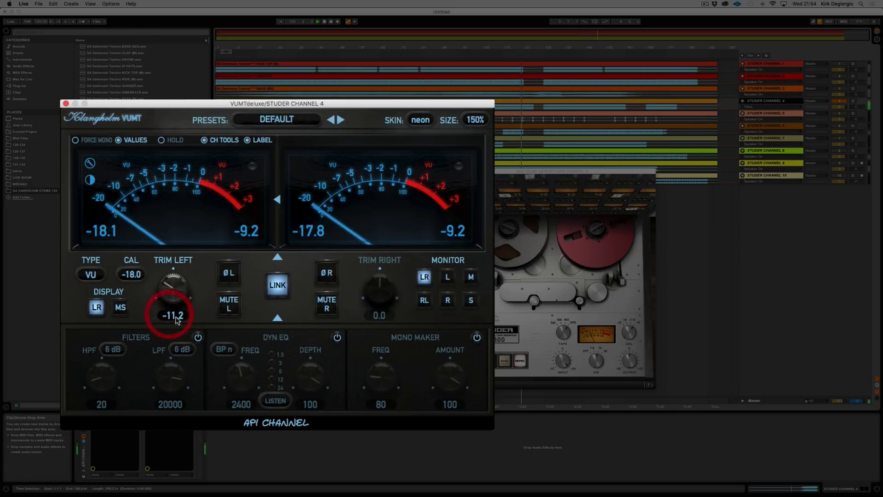
left_click(66, 104)
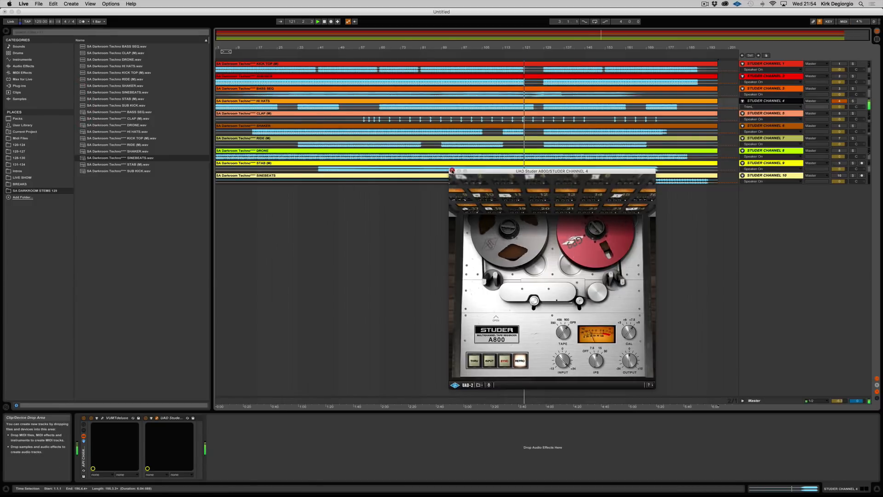
left_click(455, 171)
Step: Make Studer Channel 5 the only active track, play from around bar 120, and open its Studer A800
left_click(839, 101)
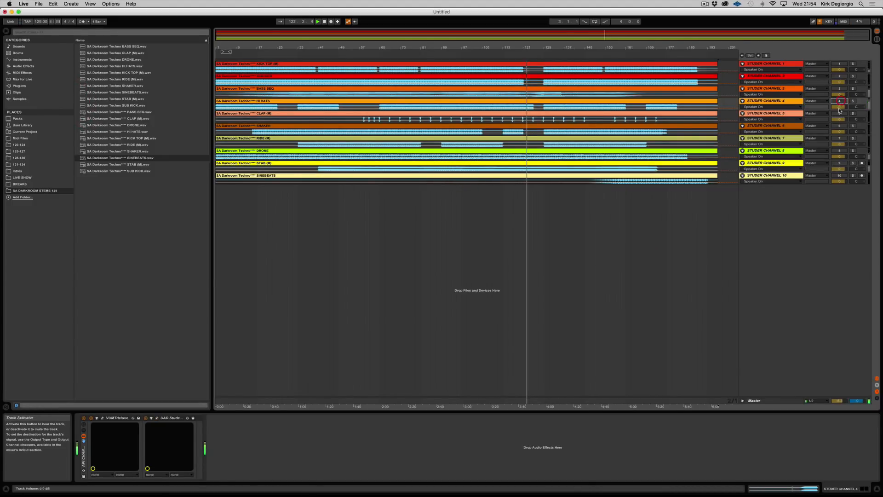
left_click(839, 113)
left_click(522, 54)
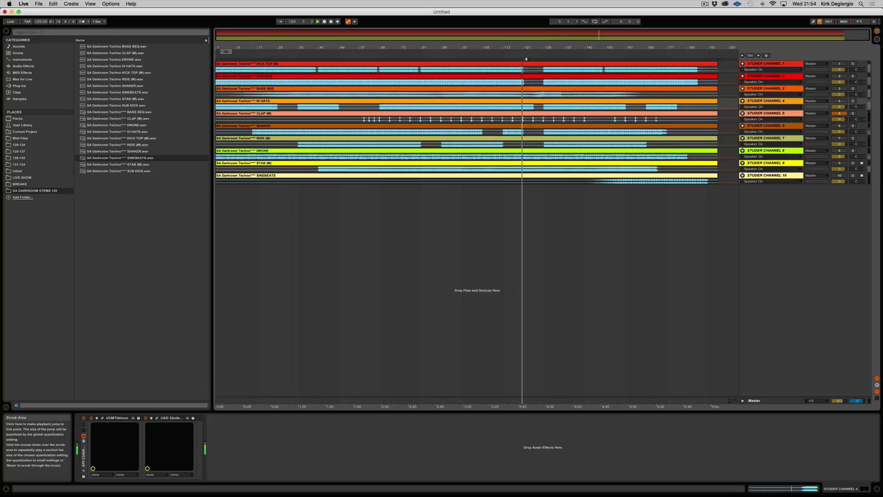
left_click(753, 113)
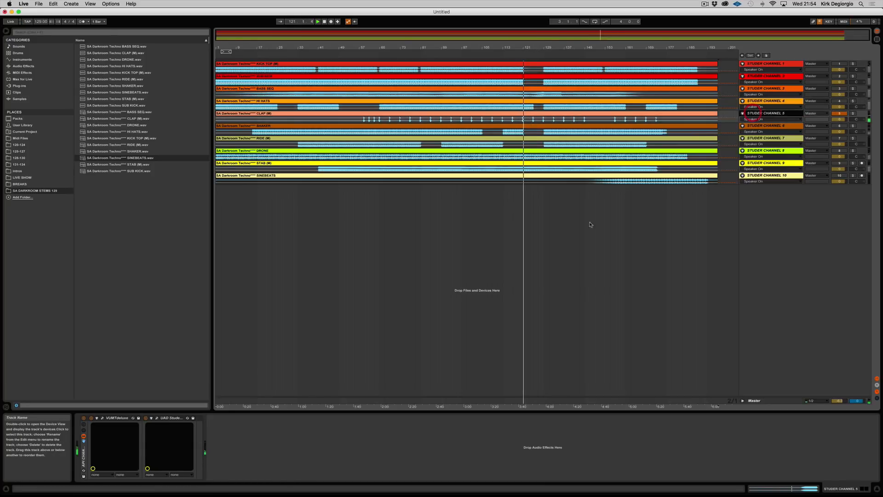
left_click(157, 420)
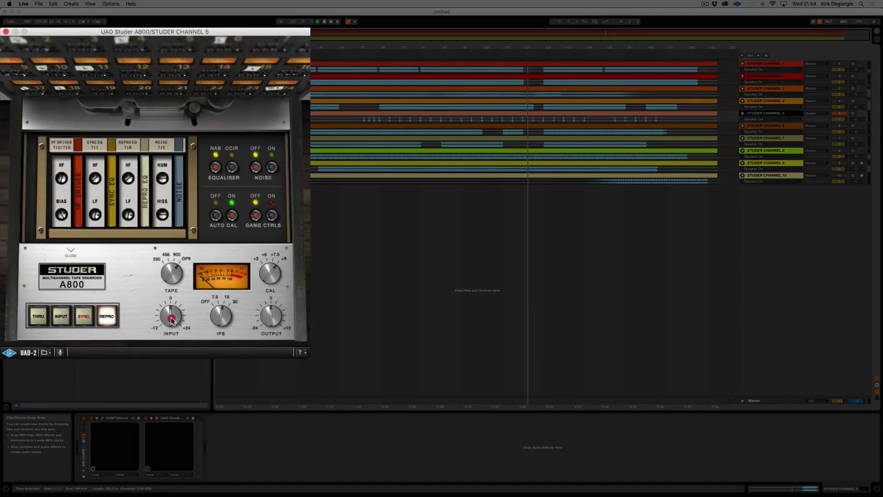
Step: Raise the input level on Channel 5's Studer A800 toward +24, close the inner control section, and close the plug-in
left_click_drag(171, 319, 171, 295)
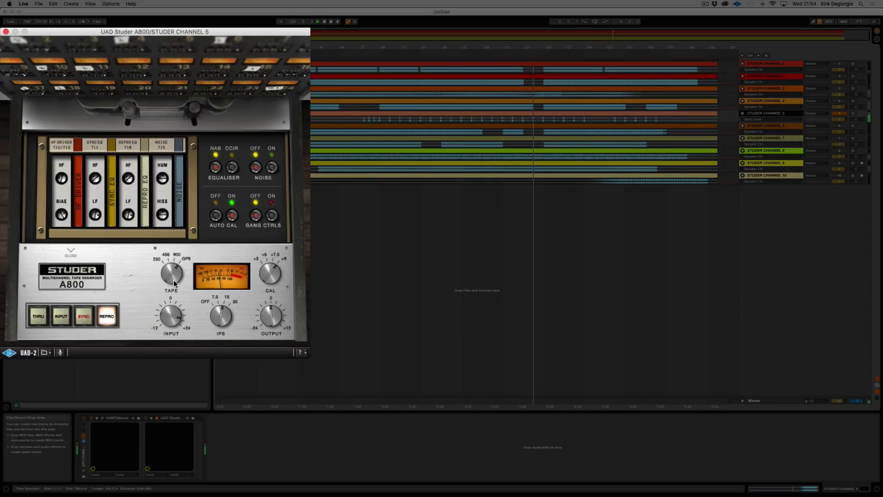
left_click(71, 251)
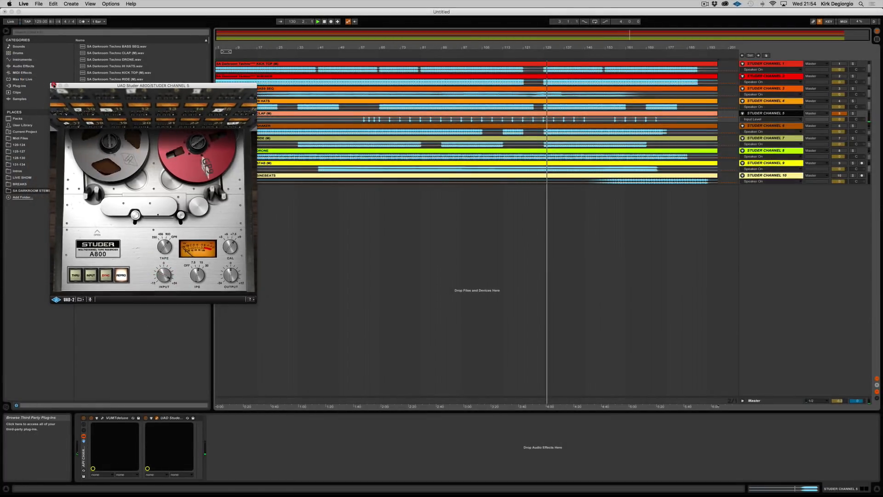
left_click(53, 86)
Step: Make Studer Channel 6 the only active track, open its Studer A800, and raise the input level toward its +24 maximum
left_click(839, 114)
left_click(840, 125)
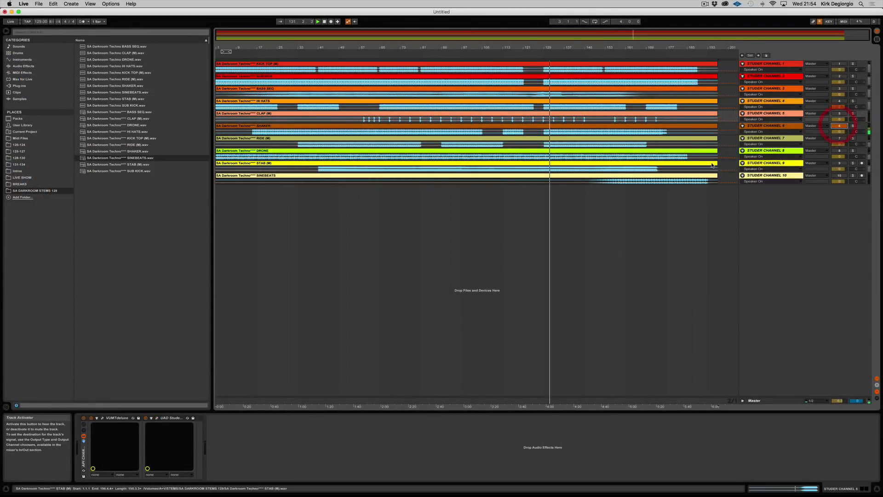
left_click(753, 125)
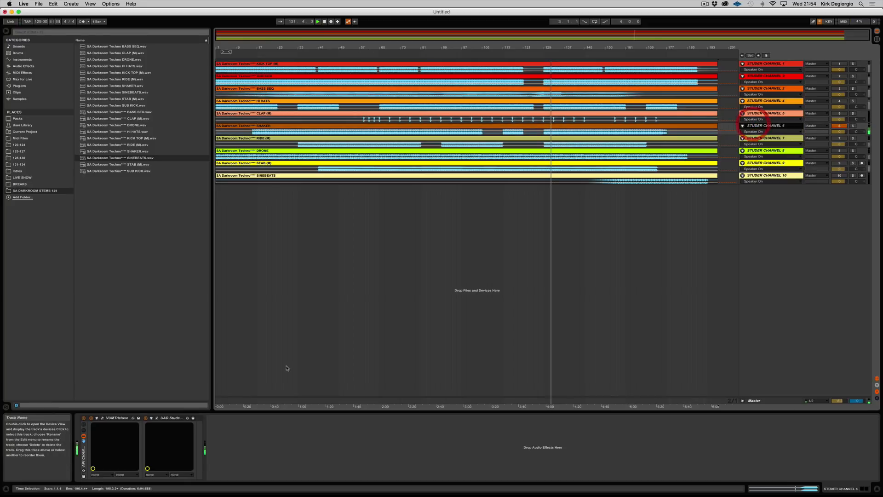
left_click(156, 417)
left_click_drag(167, 280, 170, 233)
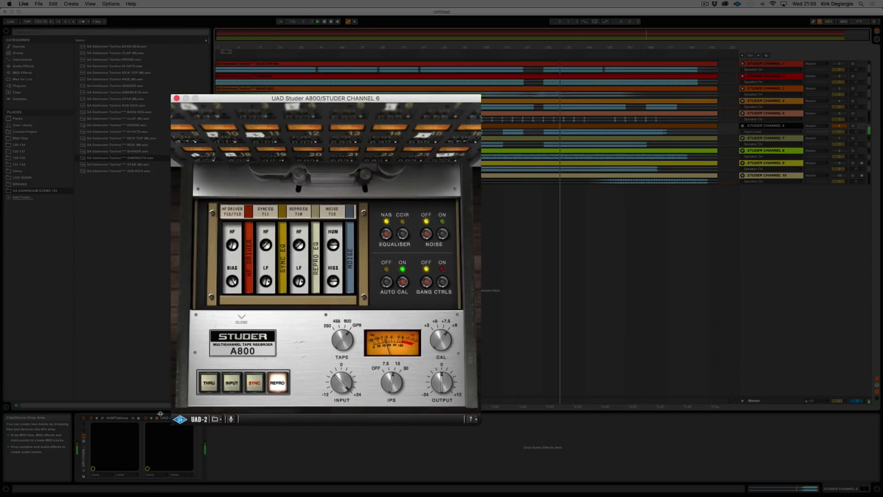
Step: Open Channel 6's VUMTdeluxe beside the Studer A800 and close the tape machine's inner control section
left_click(102, 418)
left_click_drag(276, 69, 142, 103)
left_click(156, 418)
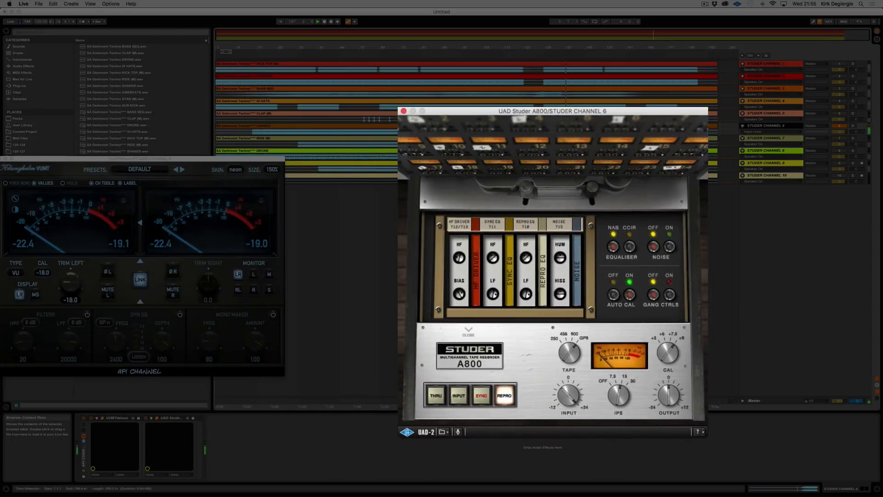
left_click(467, 330)
Step: Raise the linked trim in Channel 6's VUMTdeluxe to -11.0 dB and close both plug-ins
left_click_drag(72, 284, 112, 255)
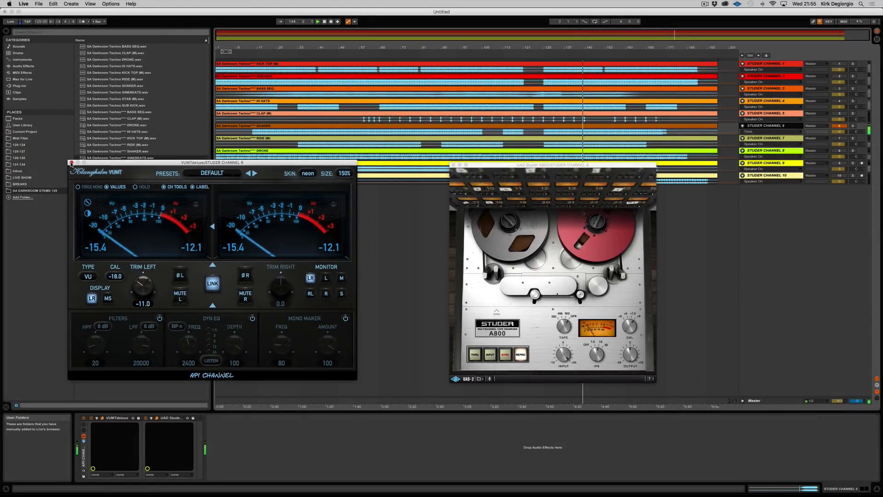
left_click(48, 145)
left_click(454, 165)
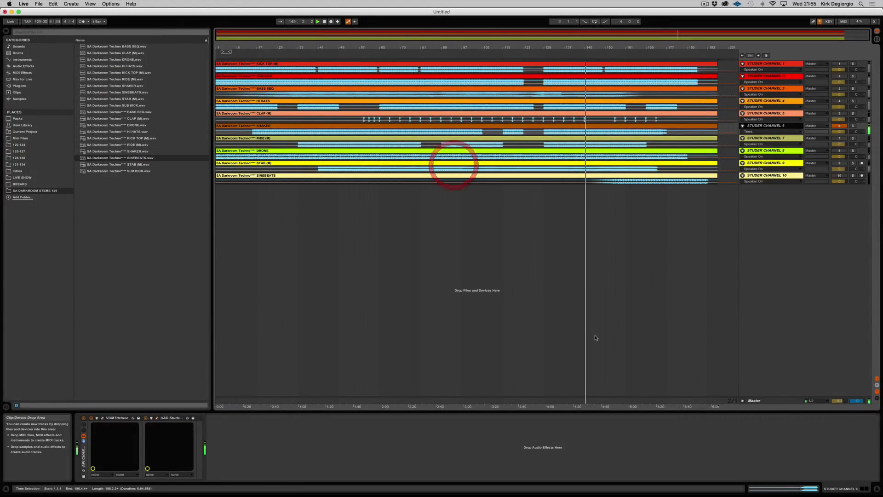
Step: Make Studer Channel 7 the only active track and open its Studer A800
left_click(785, 139)
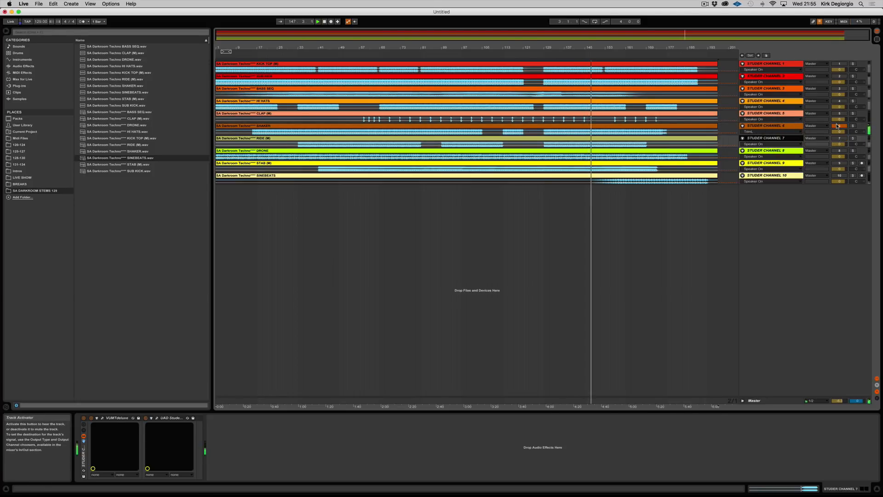
left_click(839, 138)
left_click(840, 138)
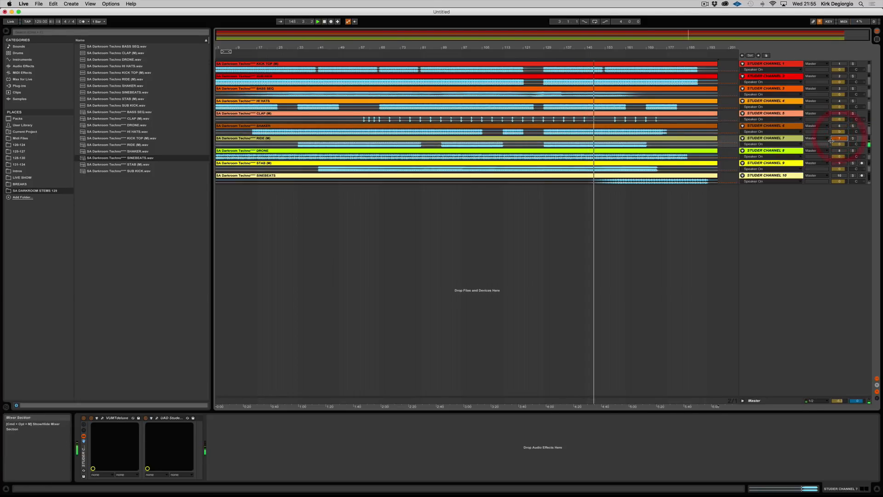
left_click(770, 139)
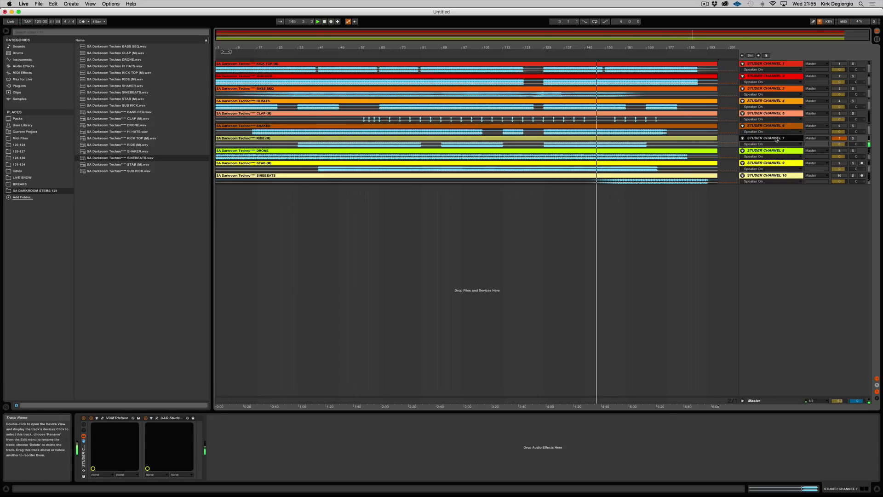
left_click(156, 418)
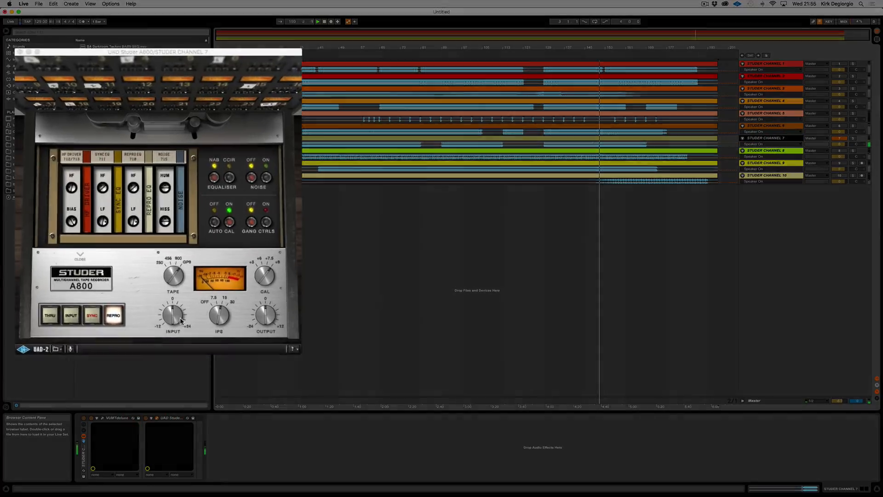
Step: Raise the input level on Channel 7's Studer A800 well above 0 and close the plug-in
mouse_move(171, 280)
left_mouse_down()
mouse_move(171, 263)
mouse_move(178, 280)
left_mouse_up()
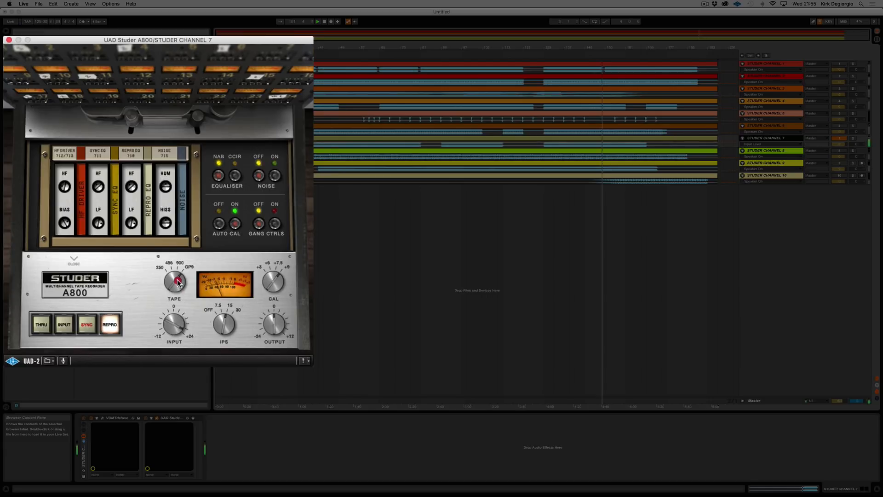
left_click(178, 284)
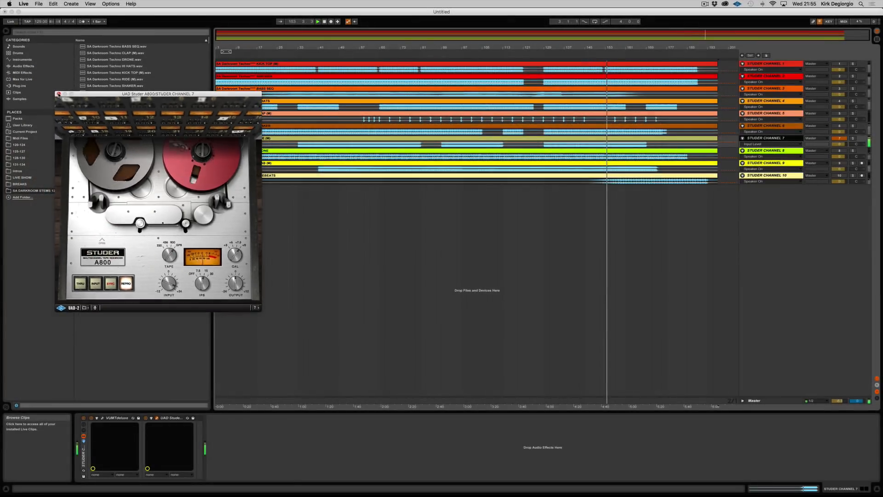
left_click(59, 94)
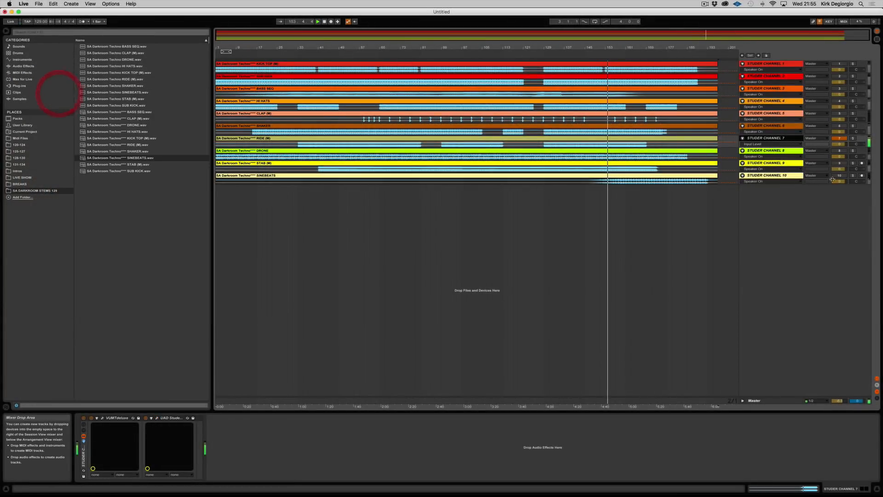
Step: Make Studer Channel 8 the only active track, play from around bar 107, and open its Studer A800 with the inner section closed
left_click(838, 138)
left_click(766, 154)
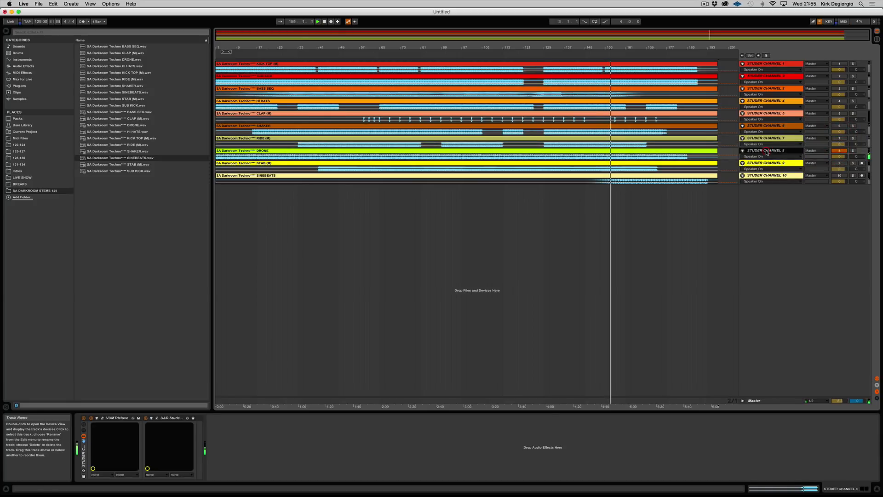
left_click(489, 55)
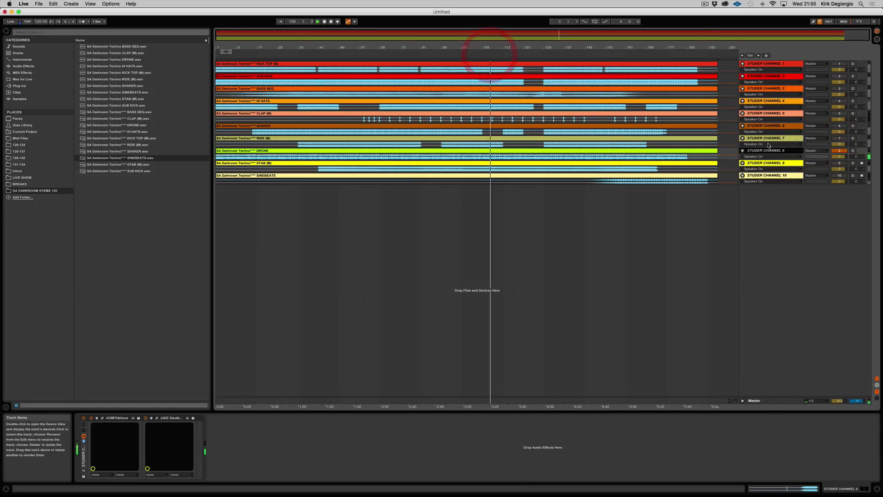
left_click(157, 418)
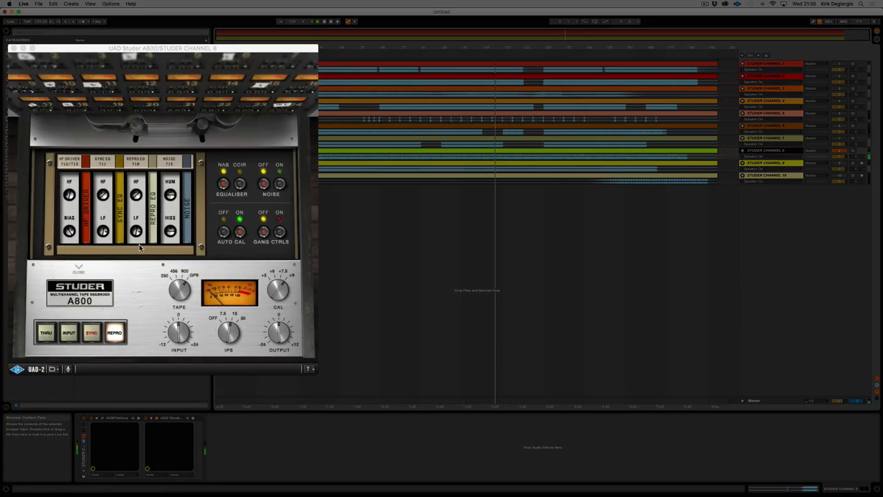
left_click(79, 268)
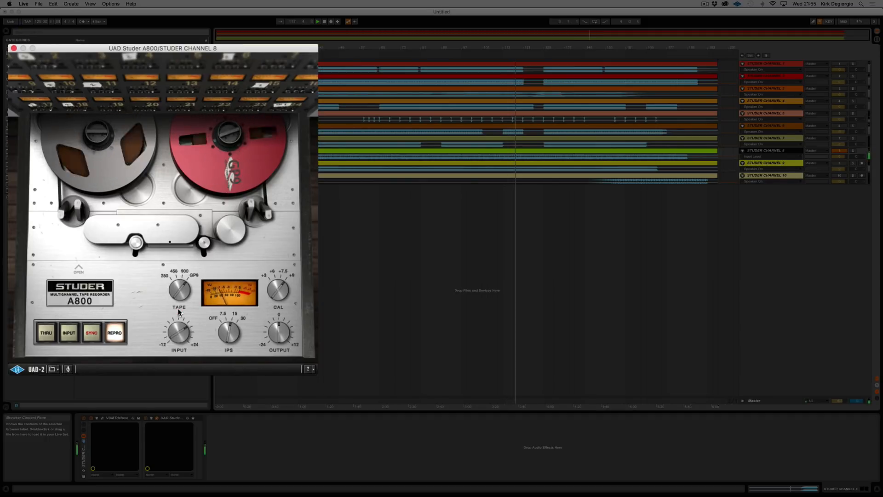
Step: Fine-tune the input level on Channel 8's Studer A800 above 0 and close the plug-in
left_click(179, 311)
left_click_drag(180, 325, 183, 313)
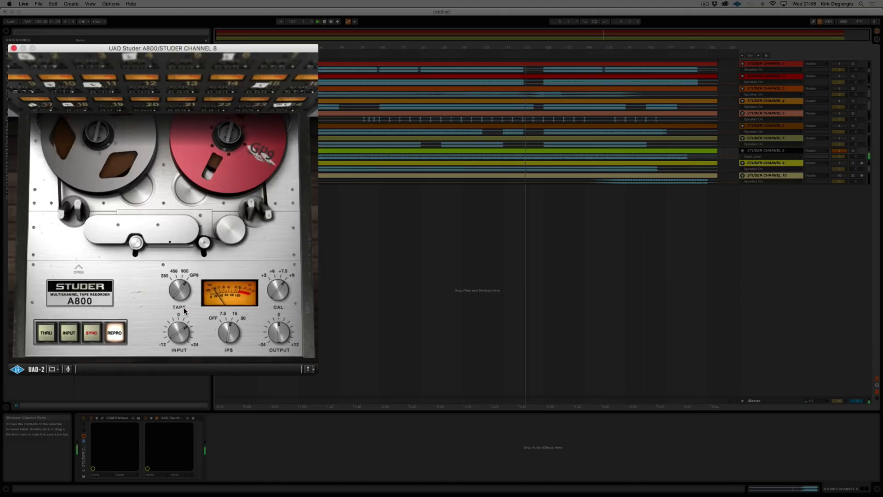
left_click_drag(183, 311, 175, 323)
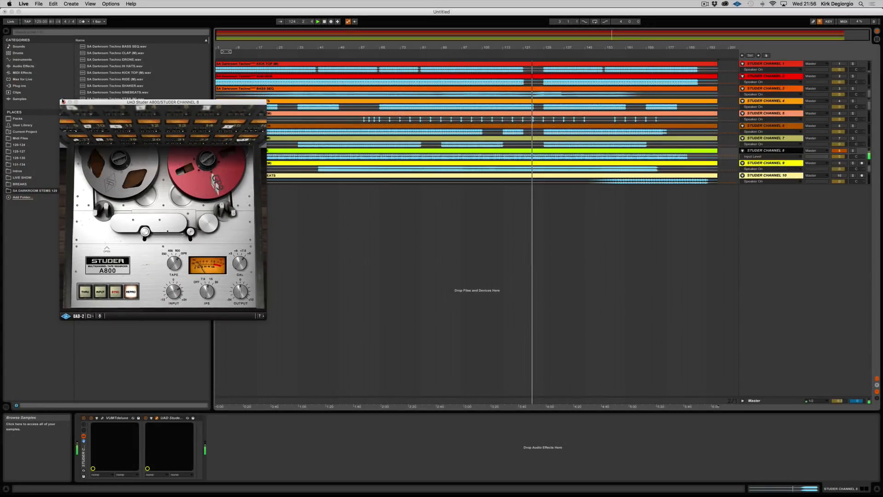
left_click(63, 102)
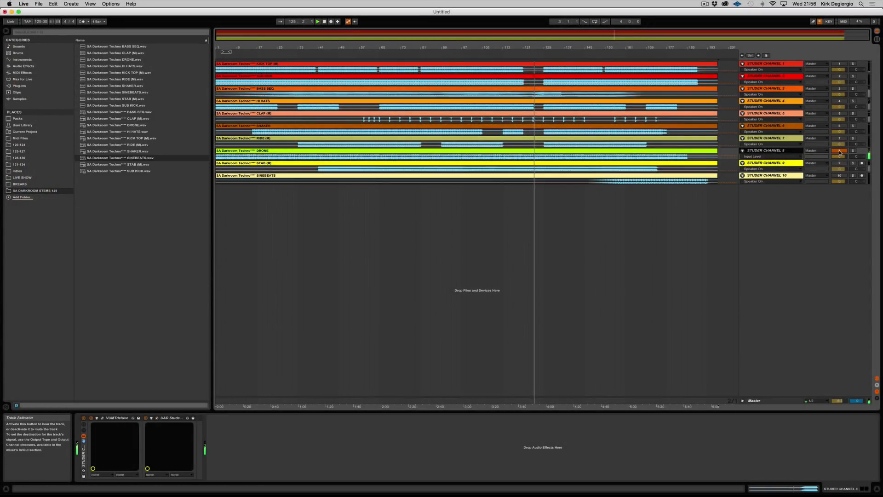
Step: Make Studer Channel 9 the only active track and open its Studer A800
left_click(839, 163)
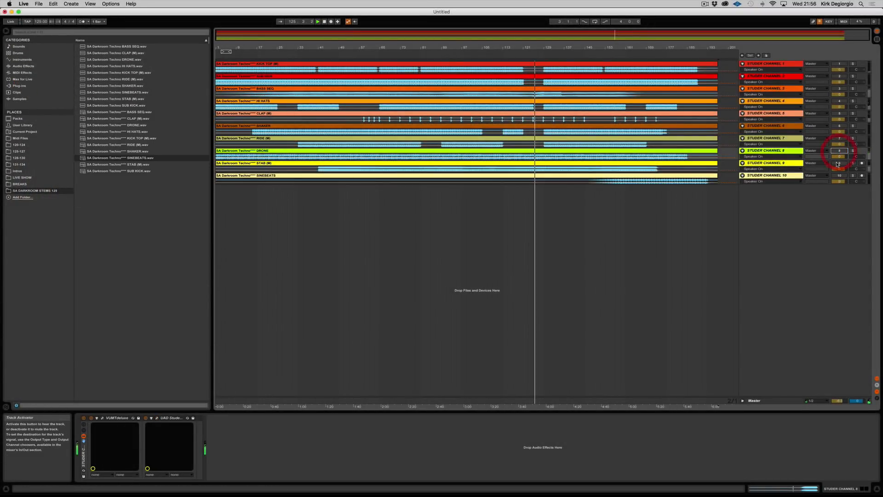
left_click(773, 163)
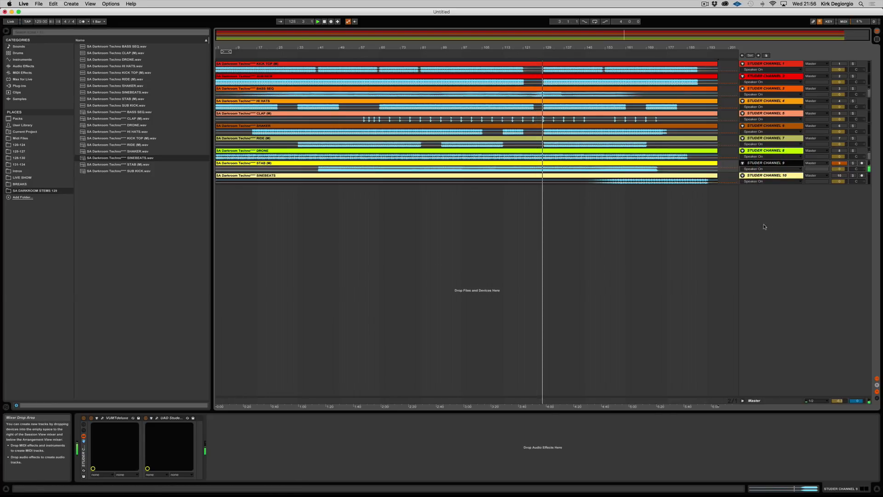
left_click(157, 419)
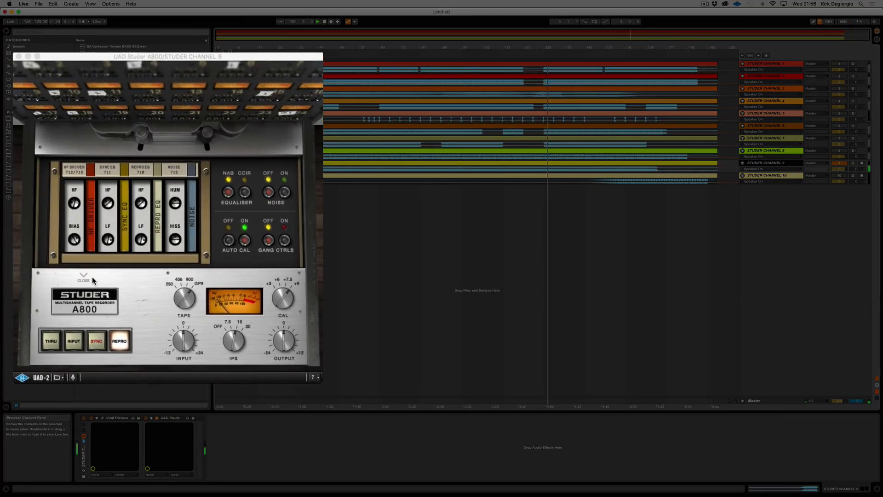
Step: Close the inner section of Channel 9's Studer A800 and raise its input level above 0
left_click(91, 277)
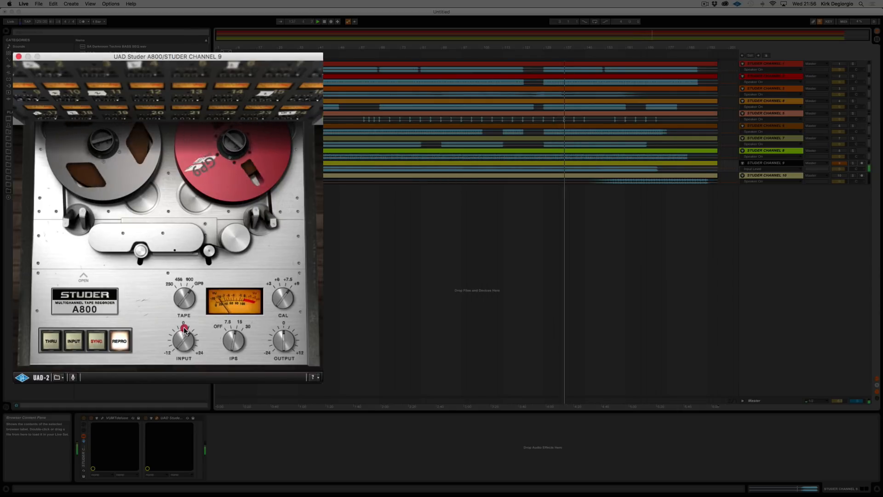
left_click_drag(184, 316, 185, 319)
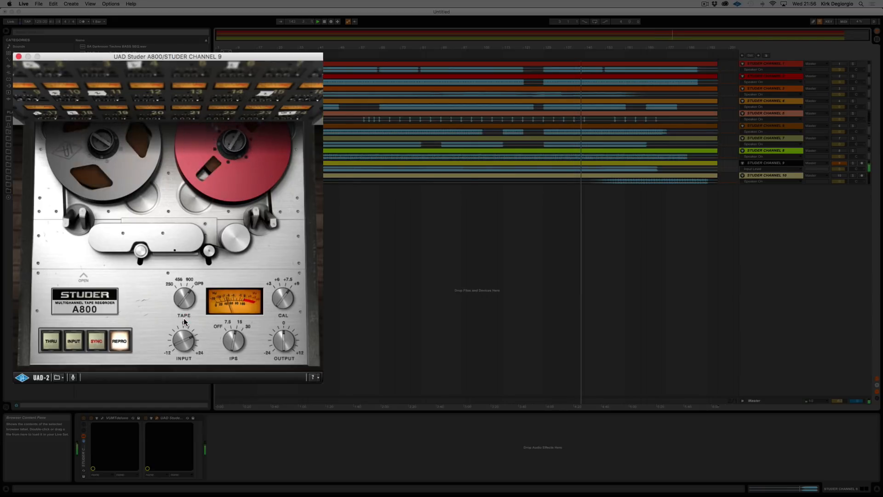
left_click(184, 321)
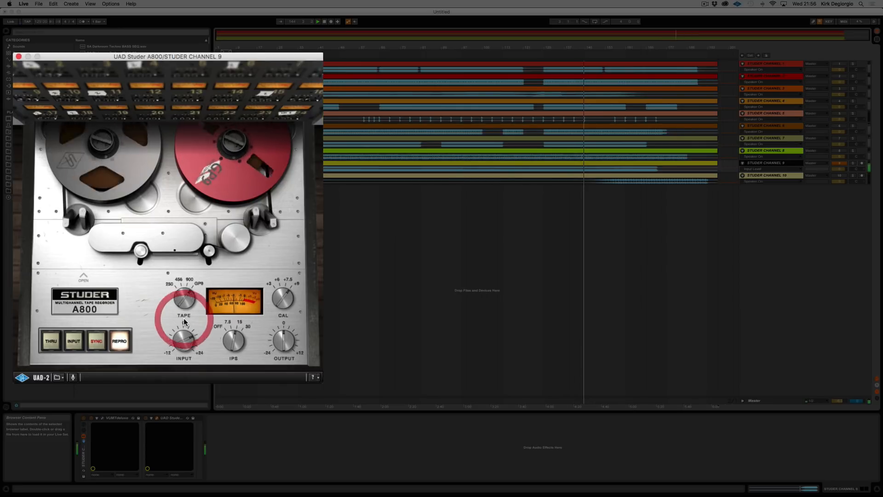
Step: Toggle the Studer A800 on Channel 9 off and on to compare the sound, and close the plug-in
left_click(146, 418)
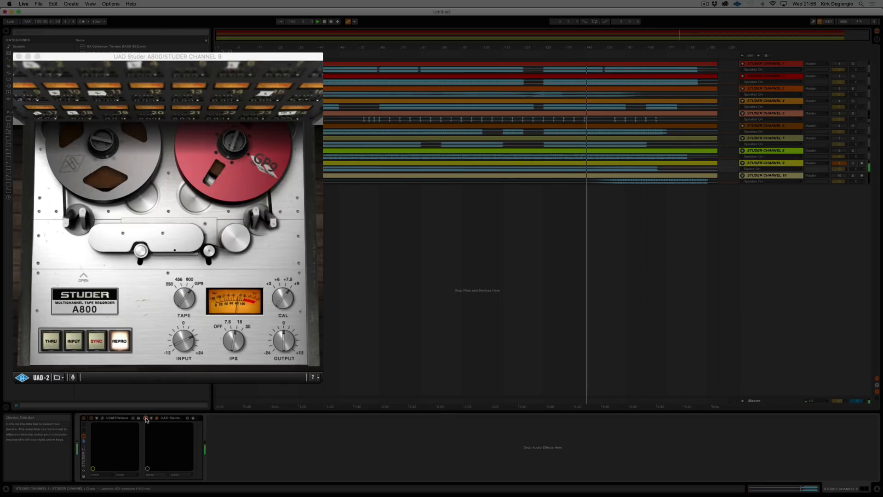
left_click(146, 419)
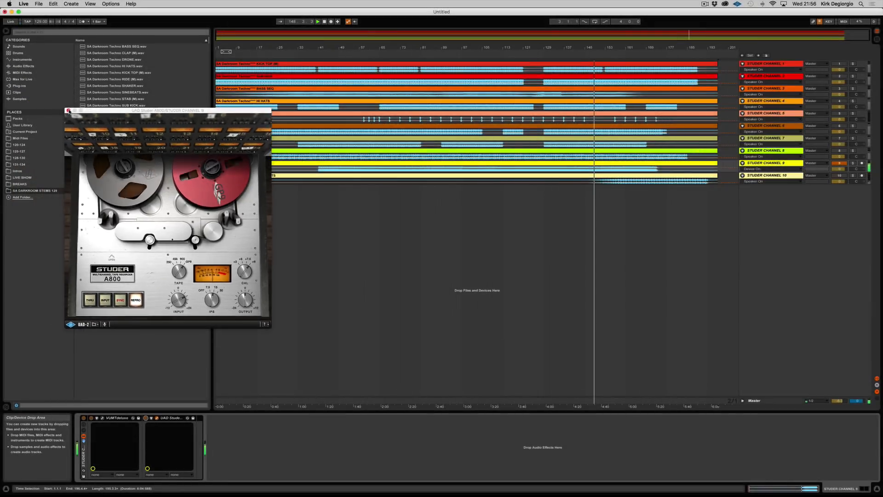
left_click(69, 110)
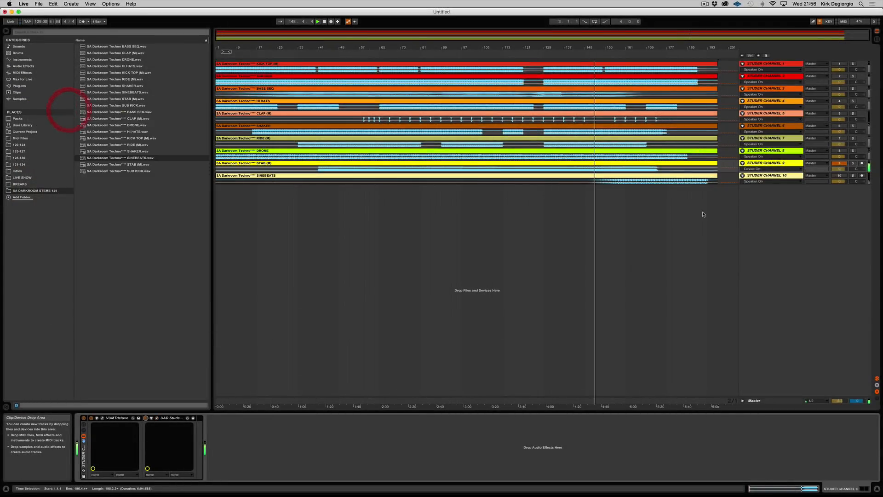
Step: Make Studer Channel 10 the only active track, play from around bar 167, and open its Studer A800
left_click(838, 176)
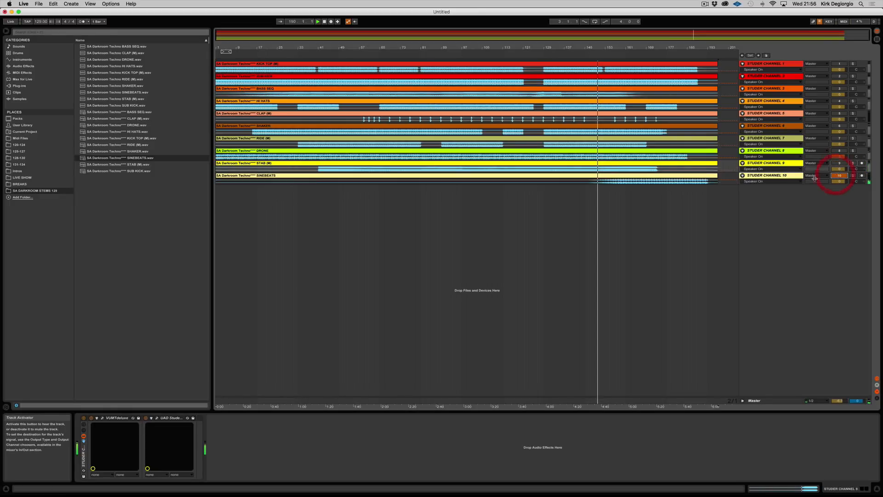
left_click(639, 49)
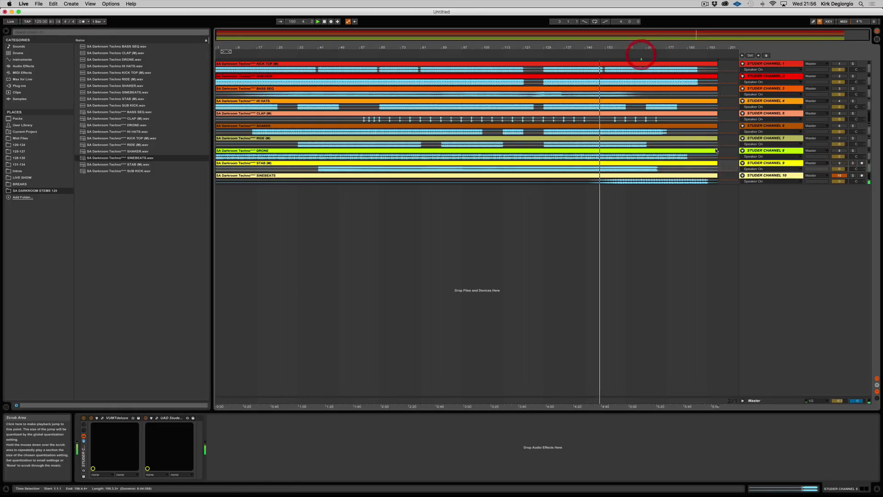
left_click(765, 176)
left_click(156, 417)
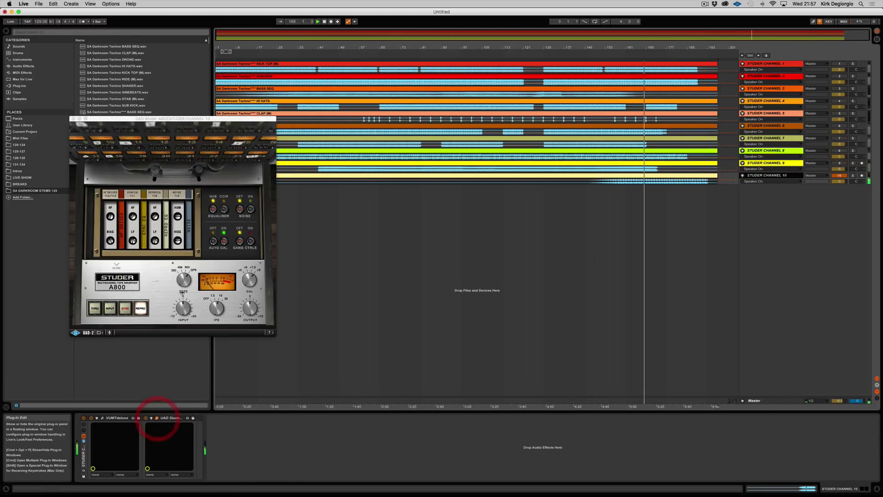
Step: Raise the input level on Channel 10's Studer A800 above 0, close its inner section, and close the plug-in
left_click_drag(185, 348, 186, 335)
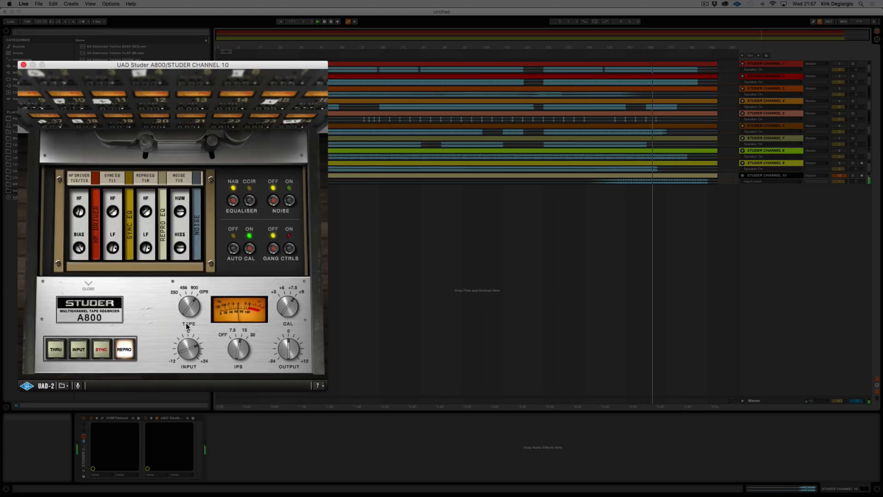
left_click(88, 283)
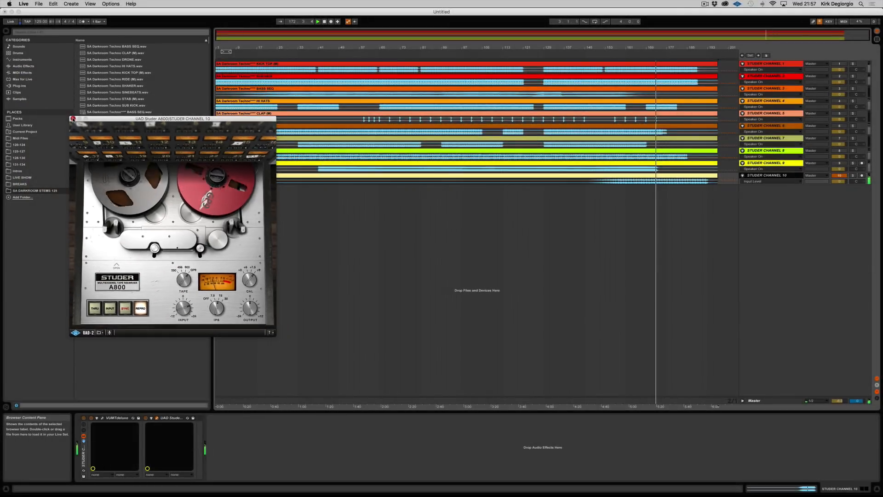
left_click(75, 118)
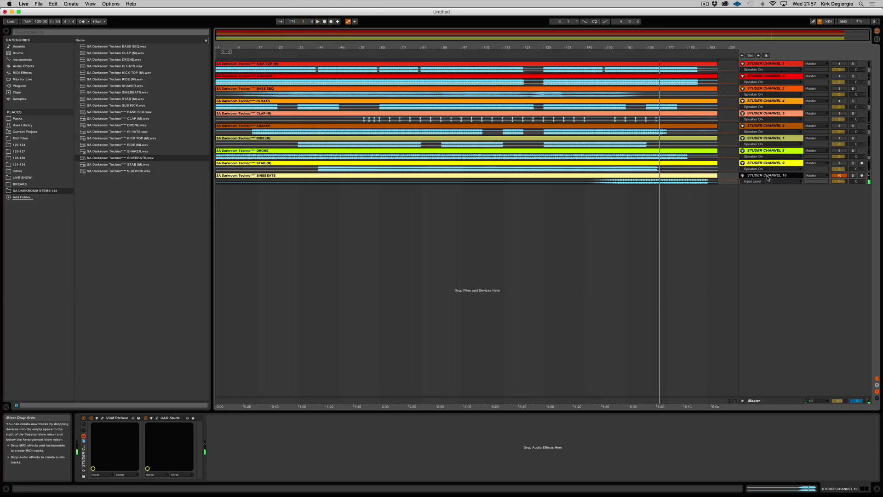
Step: Select all ten Studer channels and activate them together
left_click(764, 54)
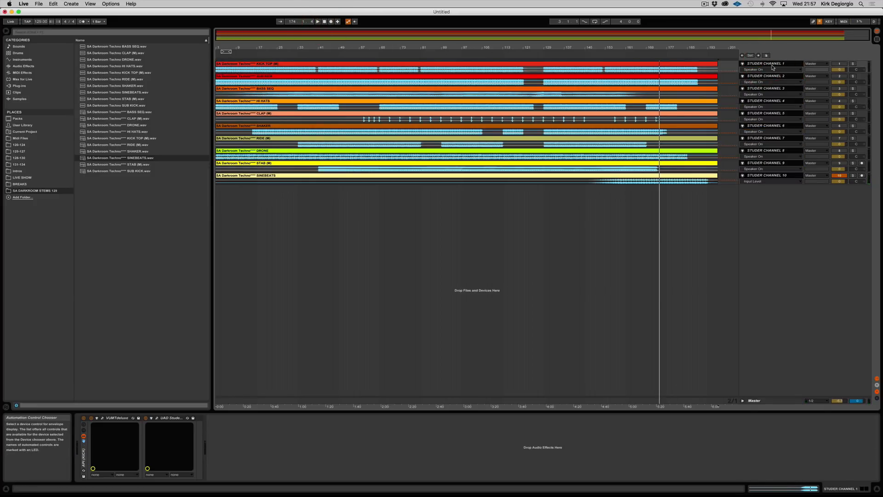
left_click(835, 161)
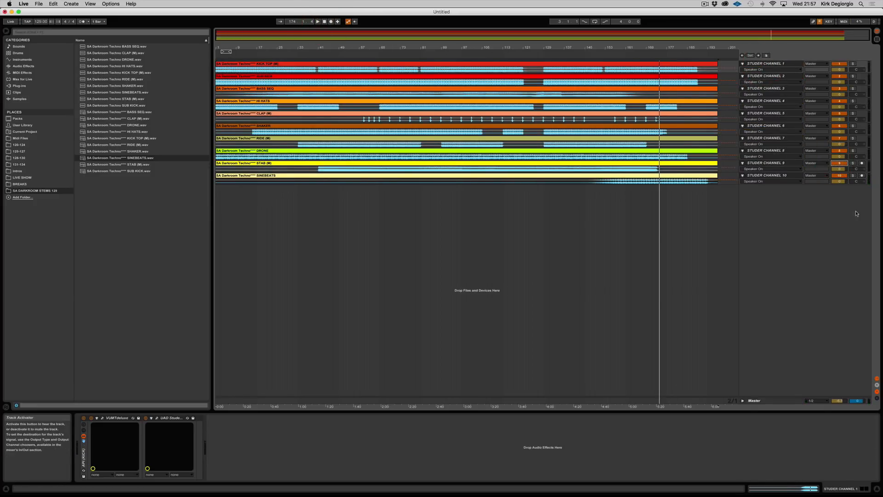
left_click(269, 65)
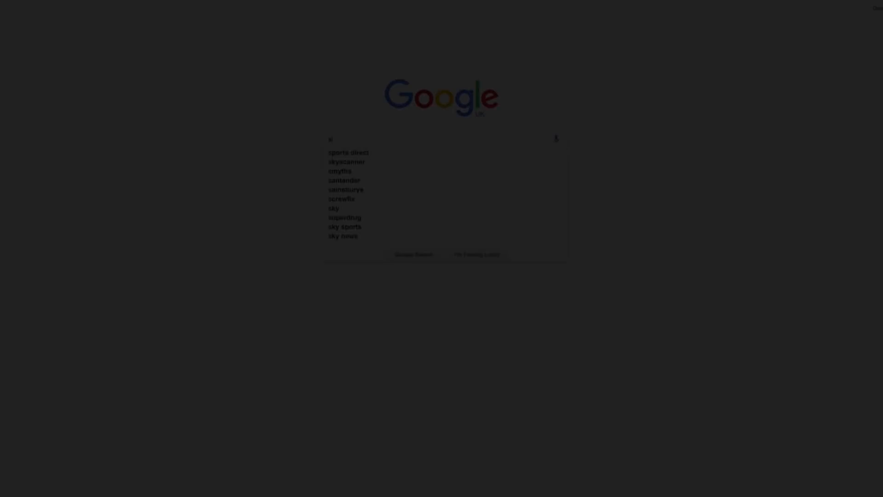
Step: Switch to Chrome, go to sonicacademy.com, and open the Resources download of the groovy techno course
type("onicacademy.com/courses/groovy-techno-with-christian-vance")
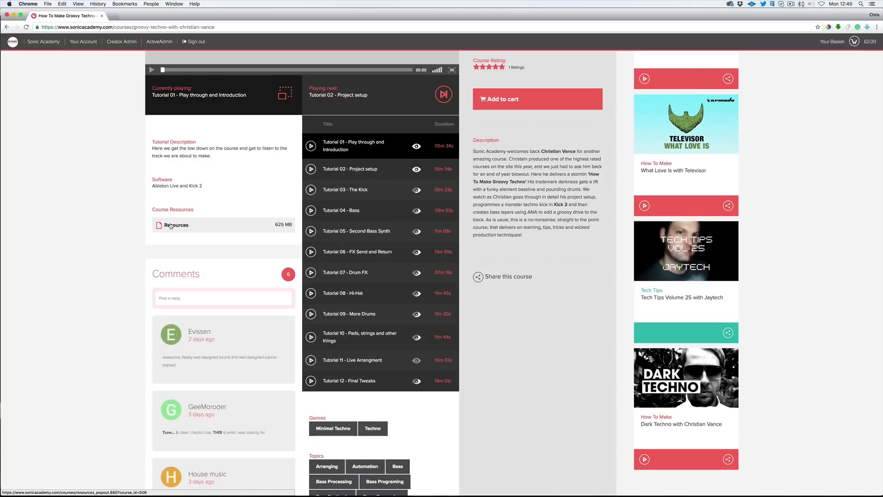
left_click(176, 225)
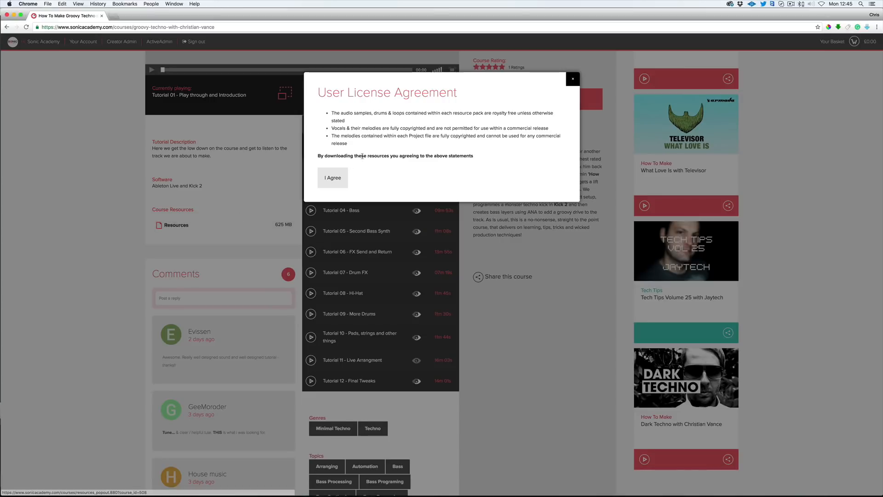